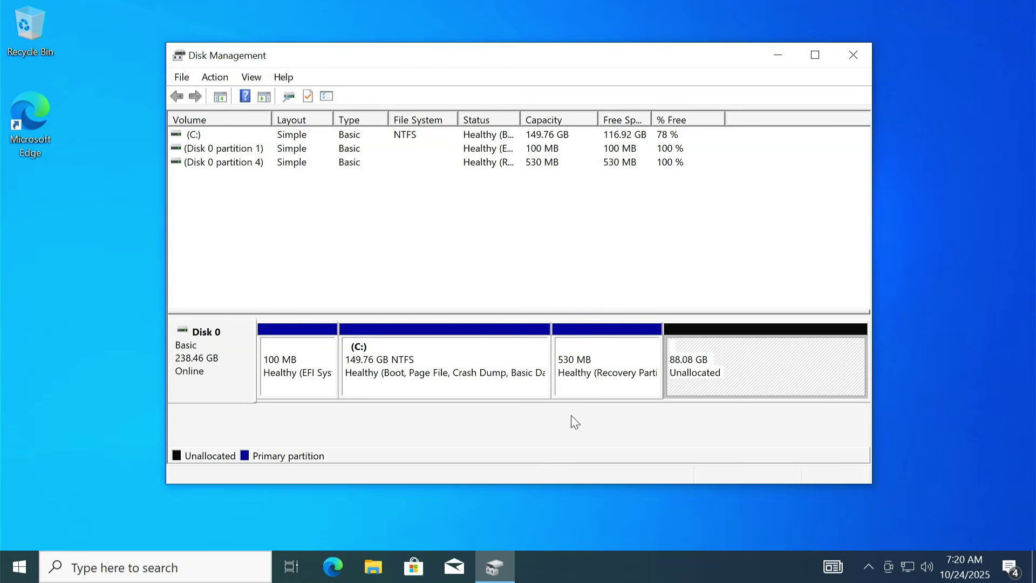
- Examine the layout of the C: volume, recovery partition and unallocated space on Disk 0, finishing by closing Disk Management
left_click(494, 387)
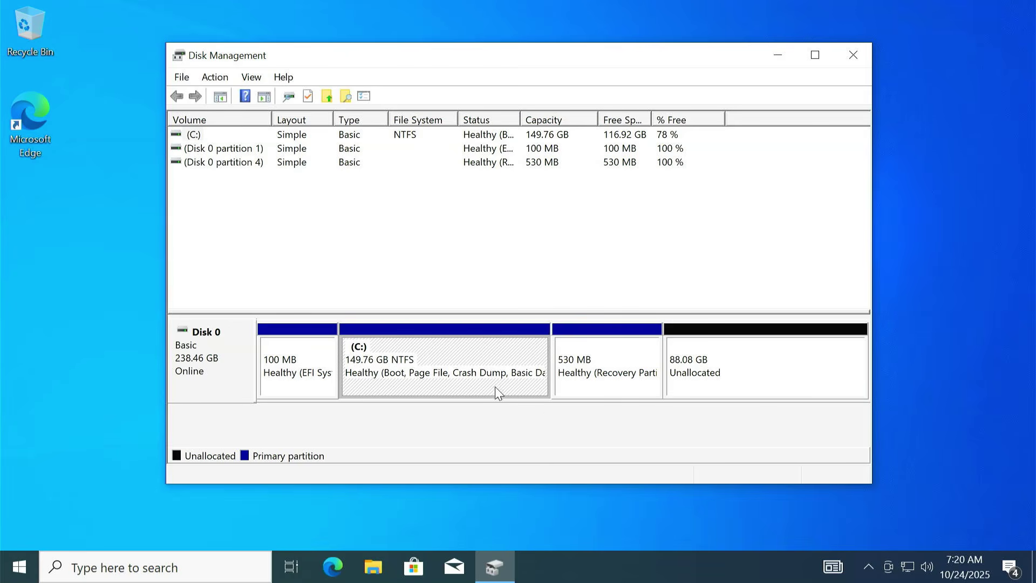
left_click(611, 387)
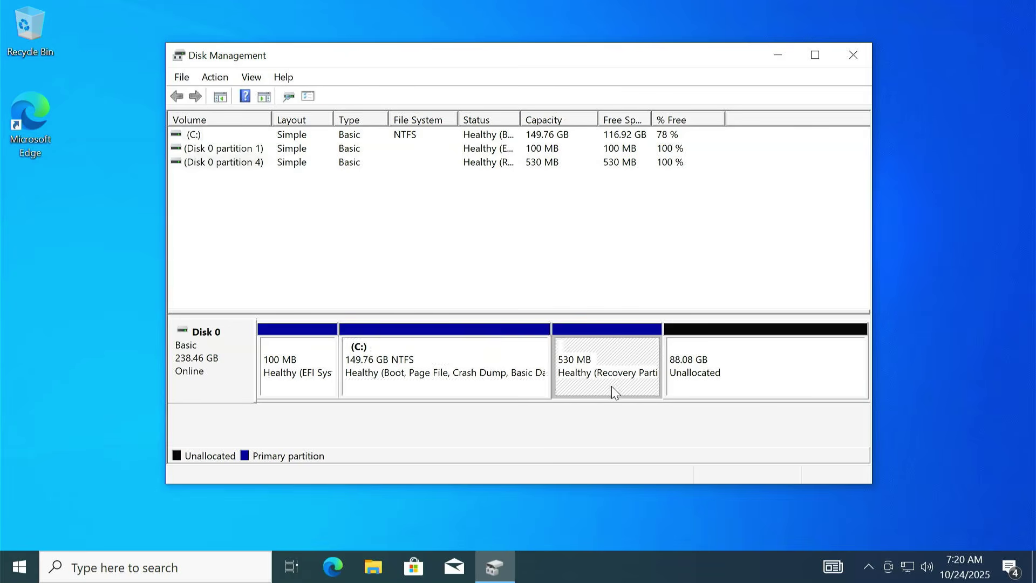
left_click(728, 384)
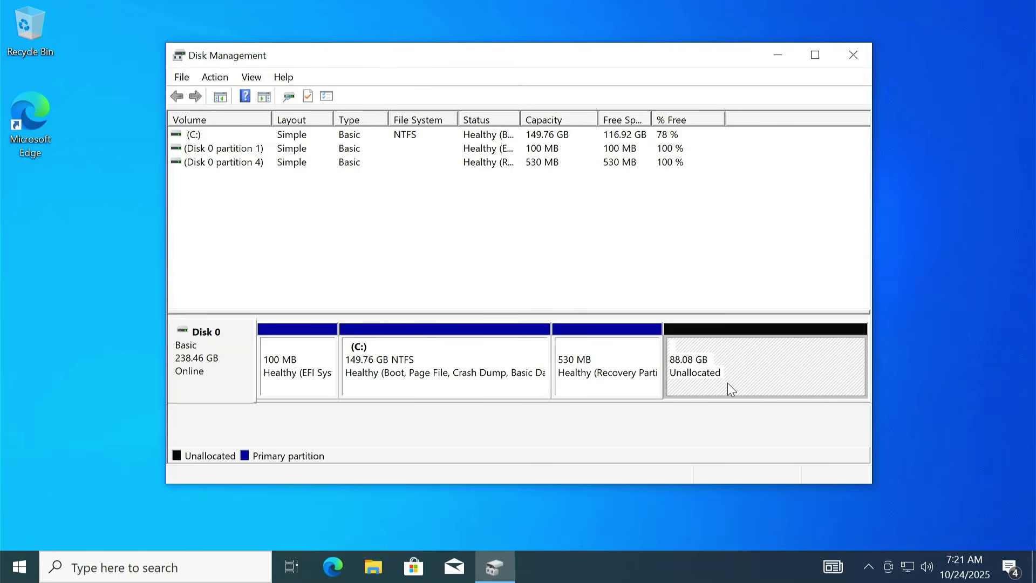
left_click(513, 384)
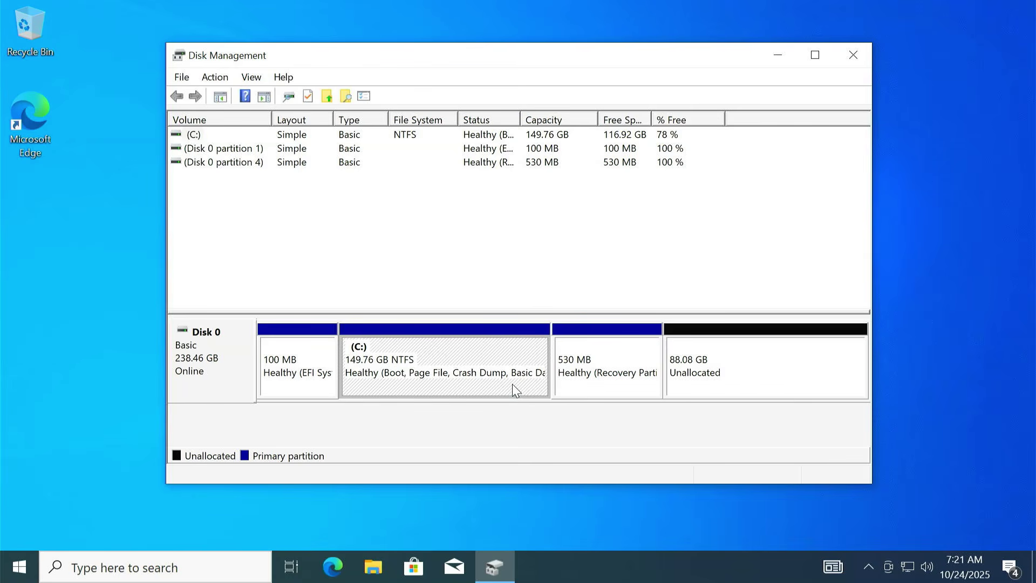
left_click(690, 395)
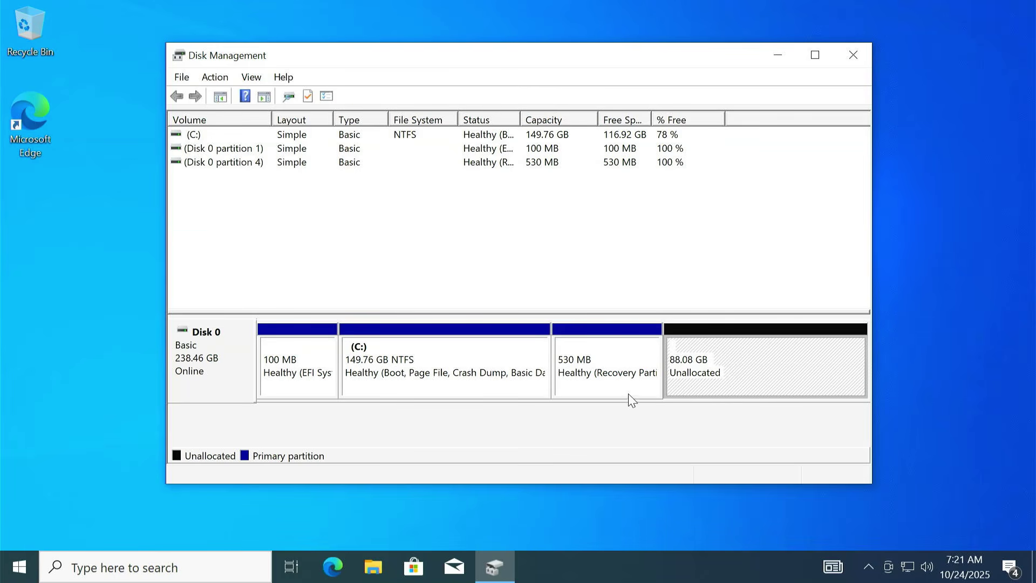
left_click(607, 388)
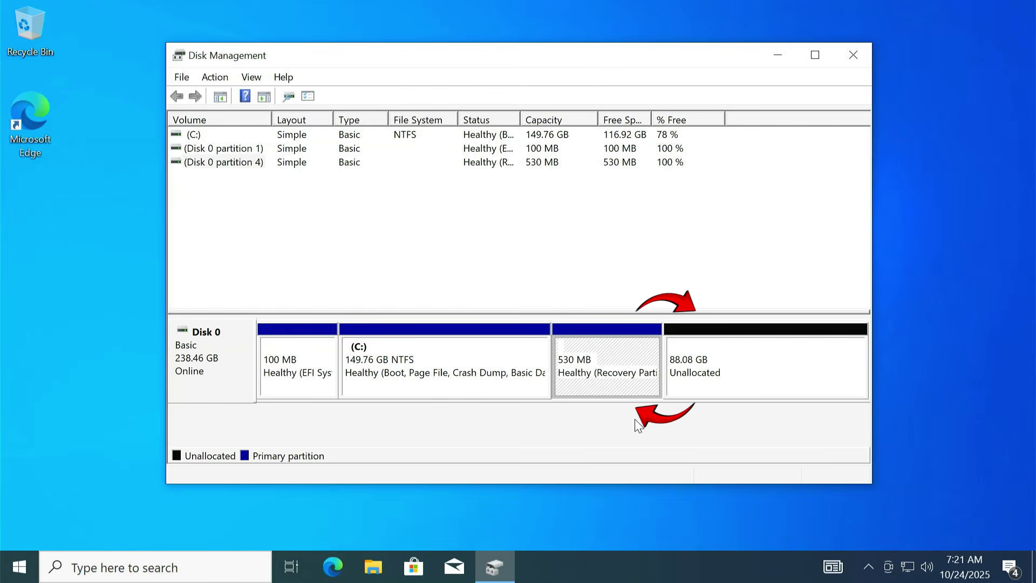
left_click(861, 59)
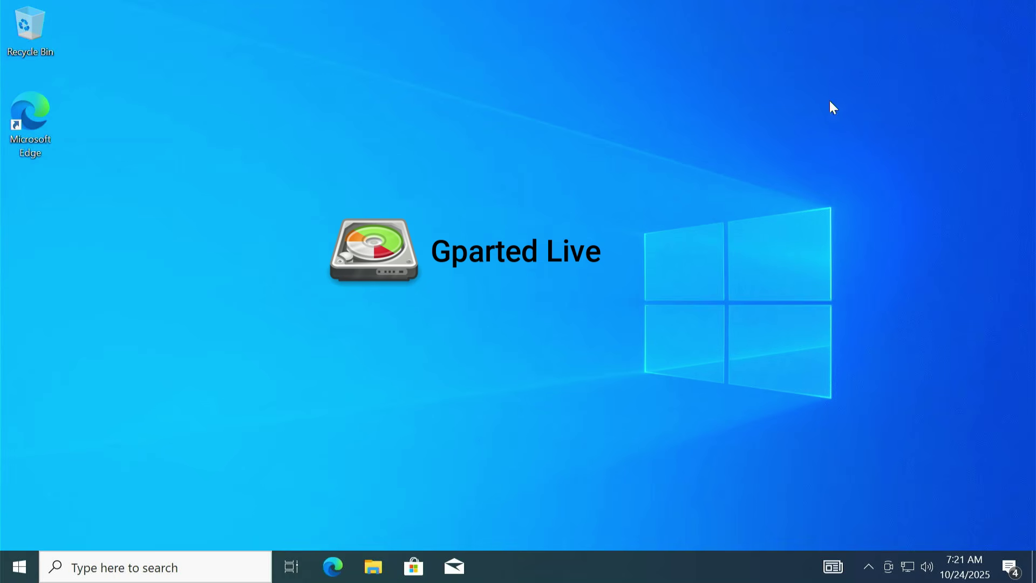
- Switch to Microsoft Edge and download the stable gparted-live-1.7.0-8-amd64.iso image from gparted.org
left_click(333, 568)
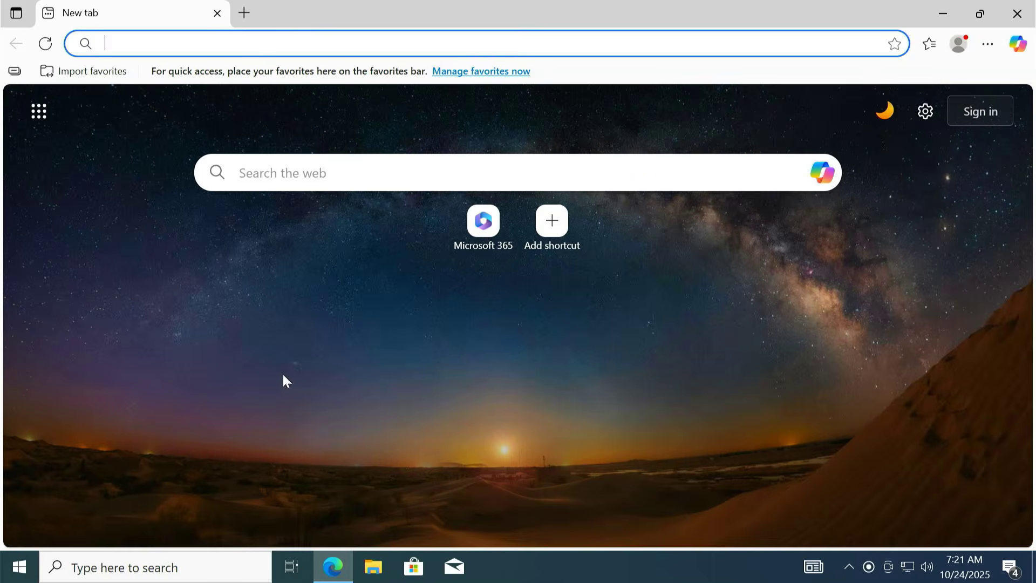
type("gparted.org")
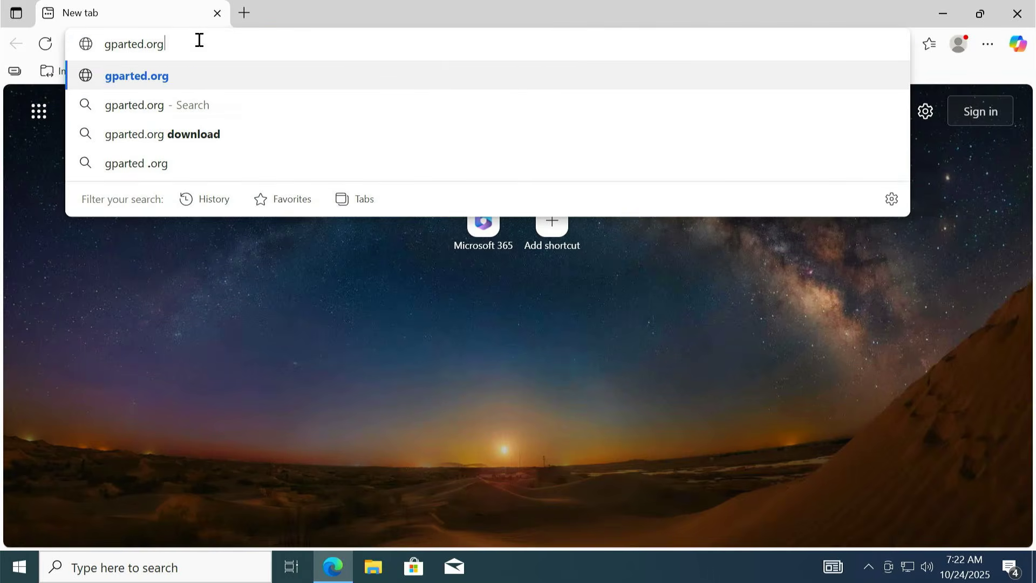
key("Return")
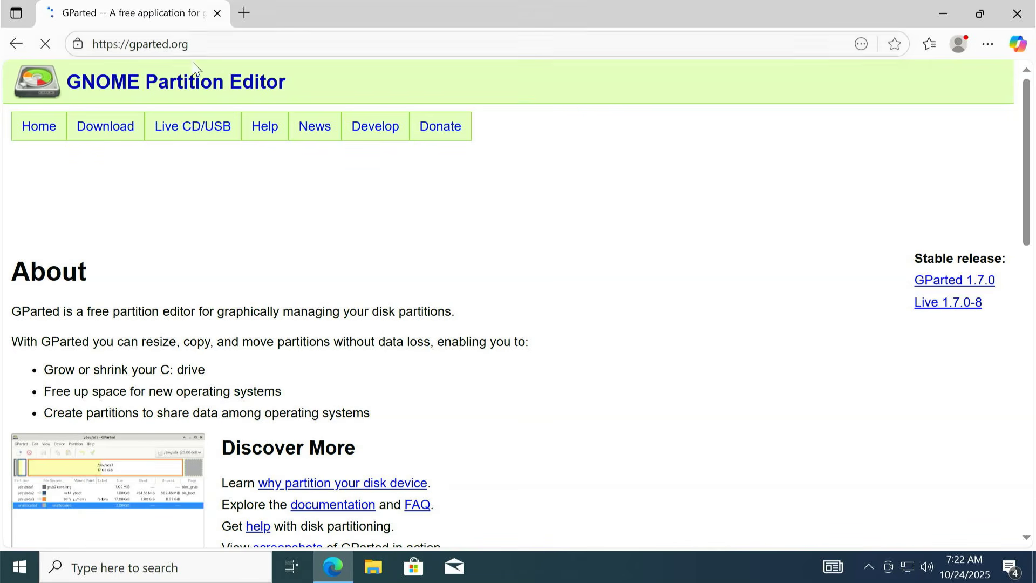
left_click(108, 145)
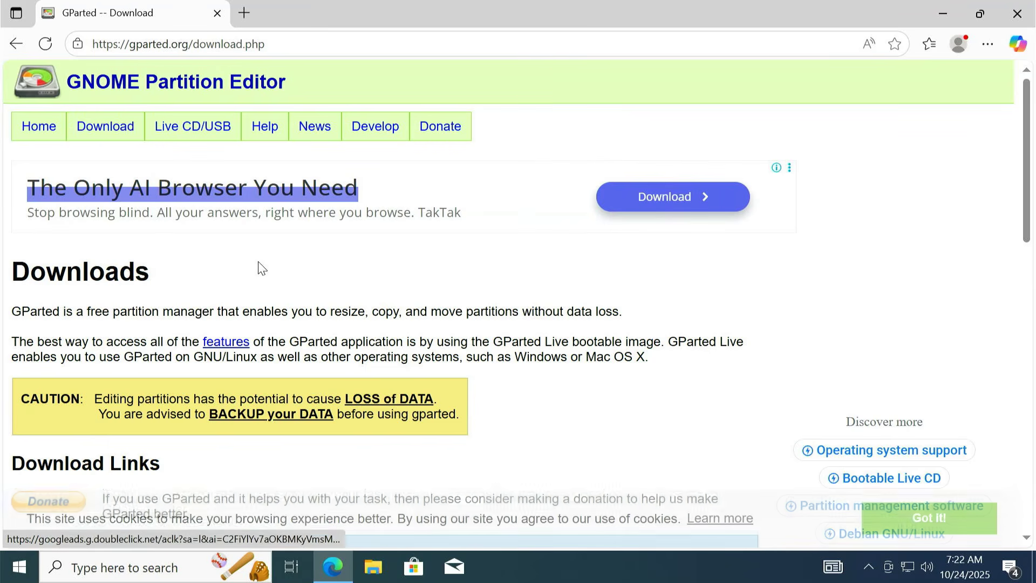
scroll(323, 271, "down", 10)
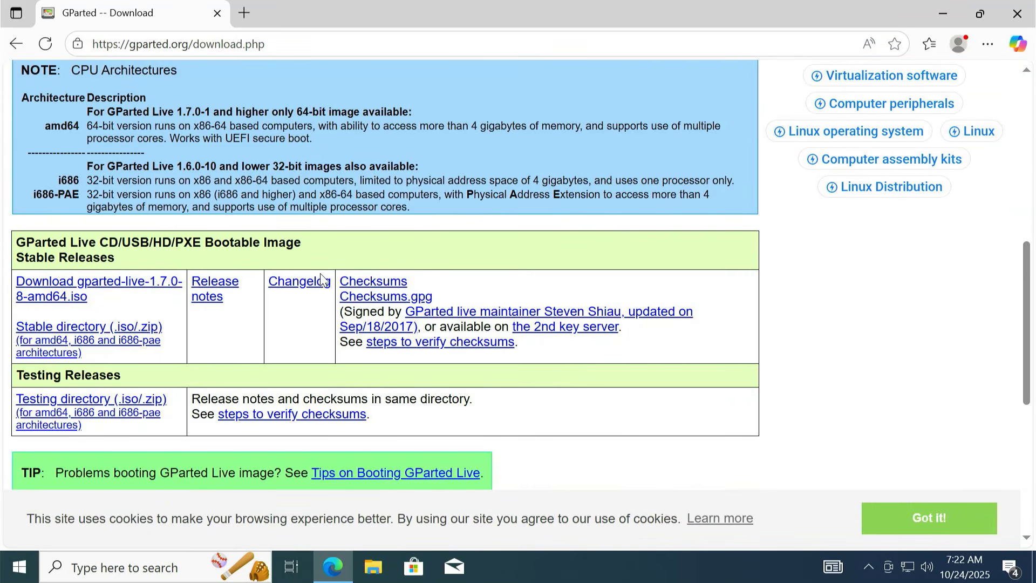
left_click(152, 290)
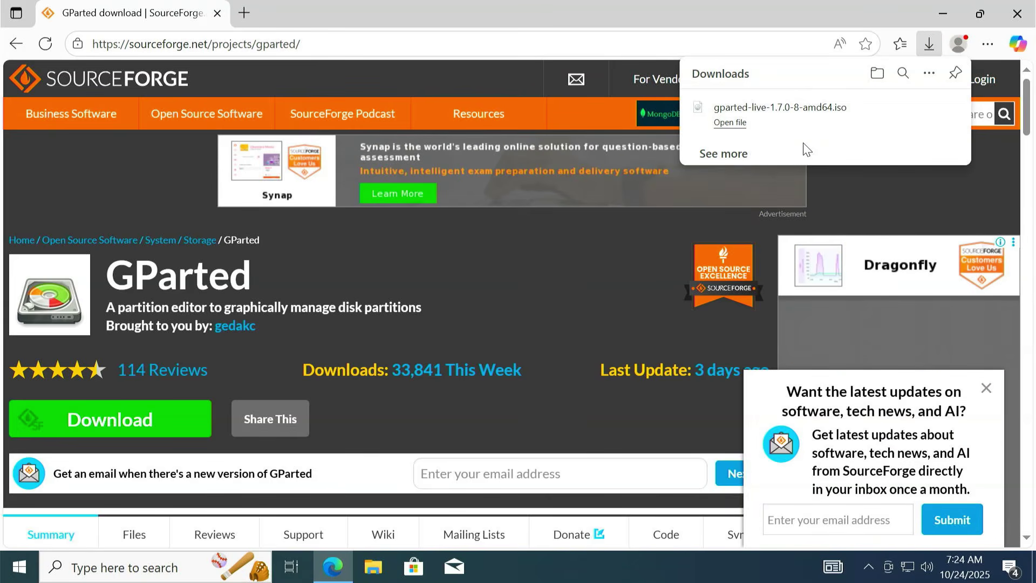
- Replace the SourceForge page with rufus.ie in a fresh tab and download the standard Windows x64 release, rufus-4.11.exe
left_click(248, 16)
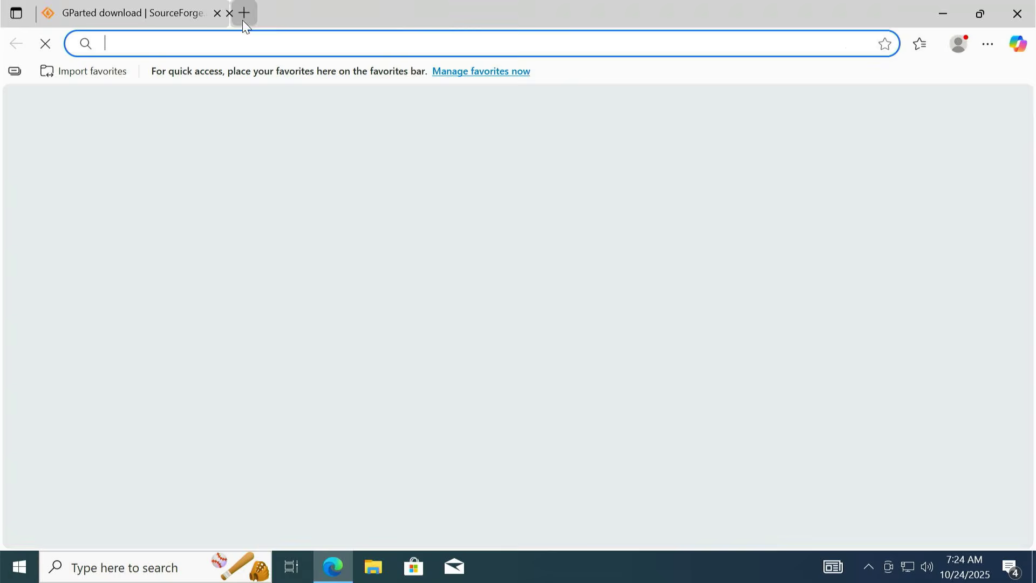
left_click(217, 13)
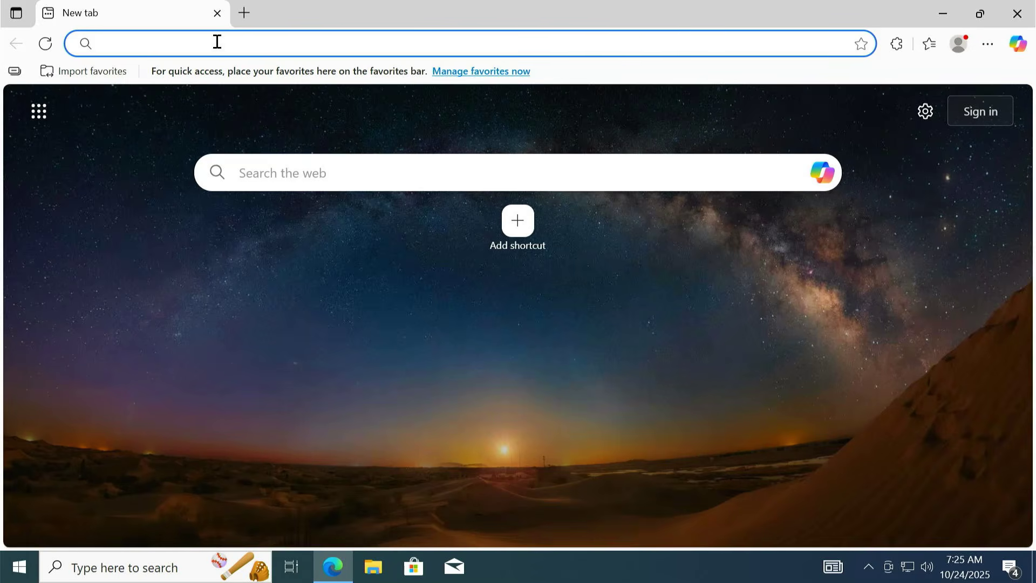
type("rufus.ie")
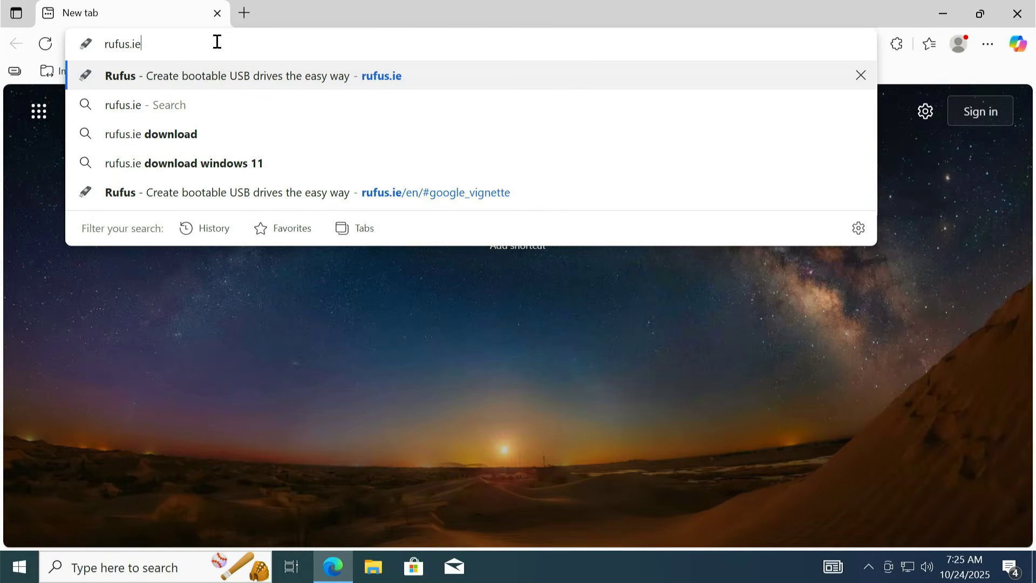
key("Return")
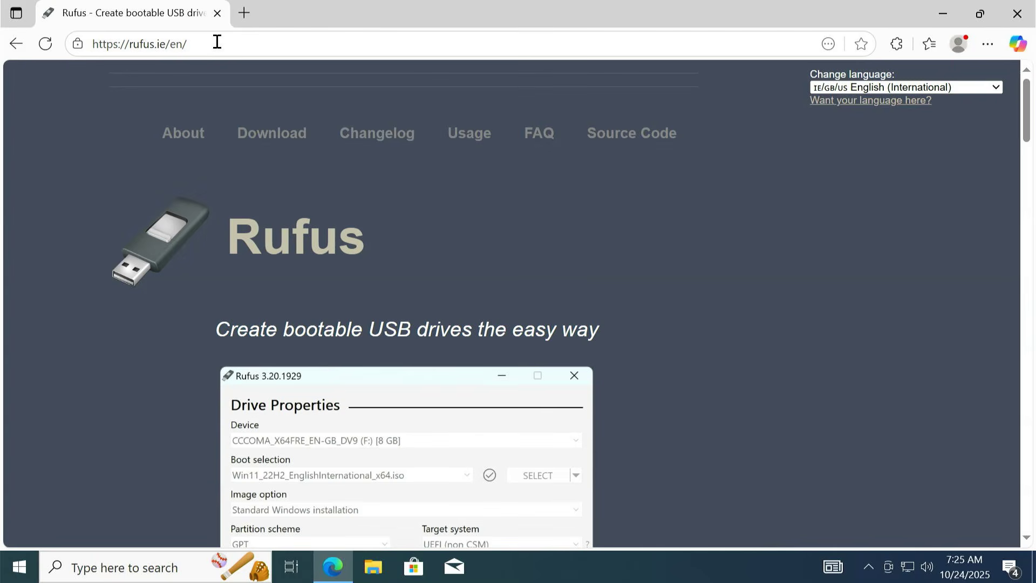
scroll(613, 266, "down", 10)
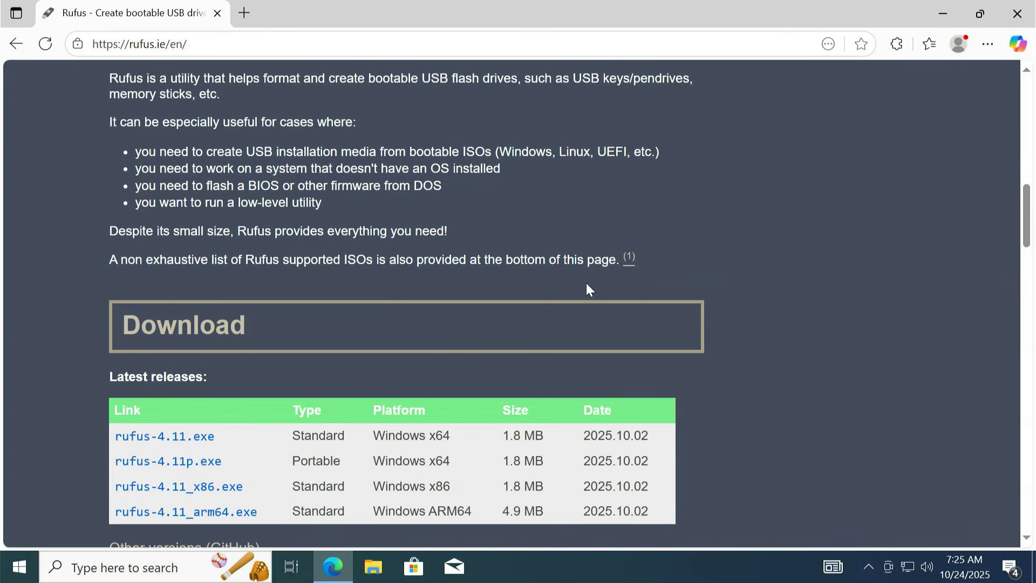
left_click(178, 441)
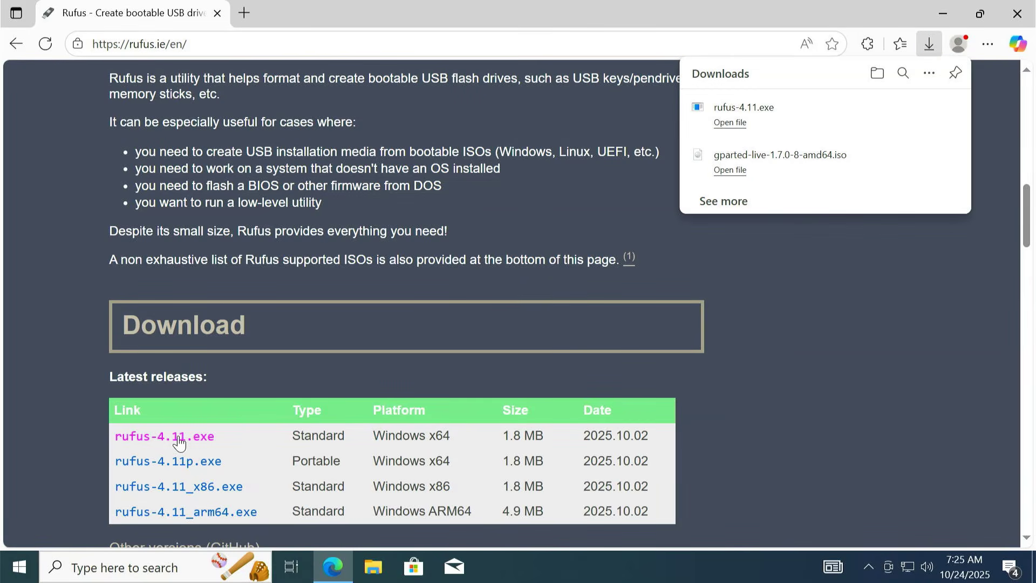
- Launch the downloaded rufus-4.11.exe with administrator permission, decline online update checks, and close the browser
left_click(778, 111)
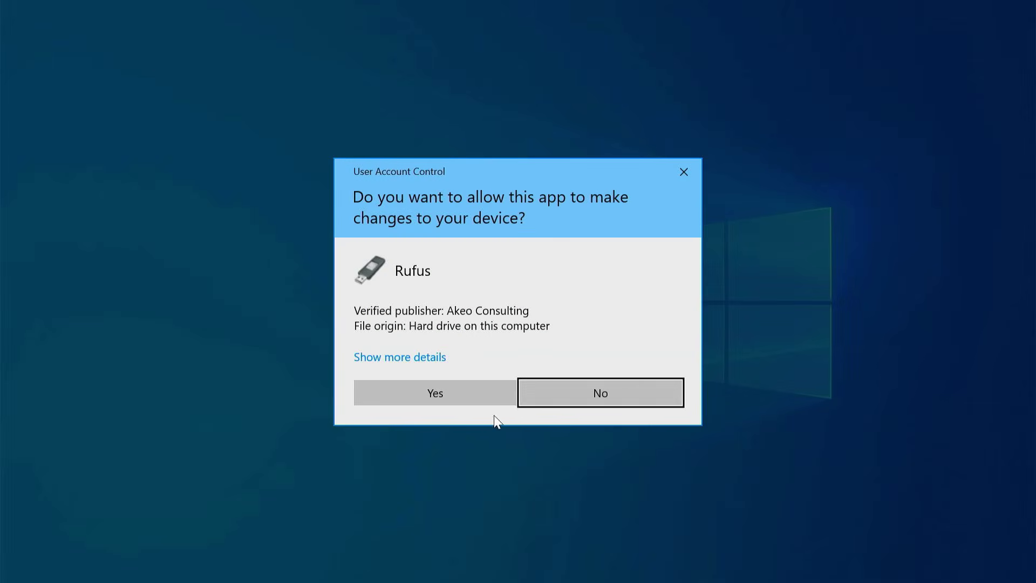
left_click(458, 397)
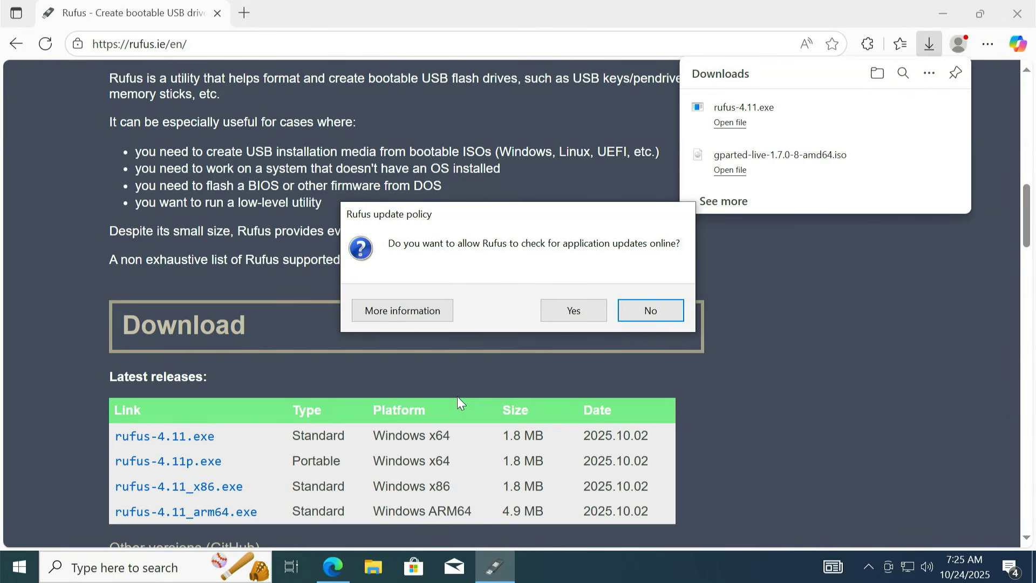
left_click(628, 310)
left_click(988, 18)
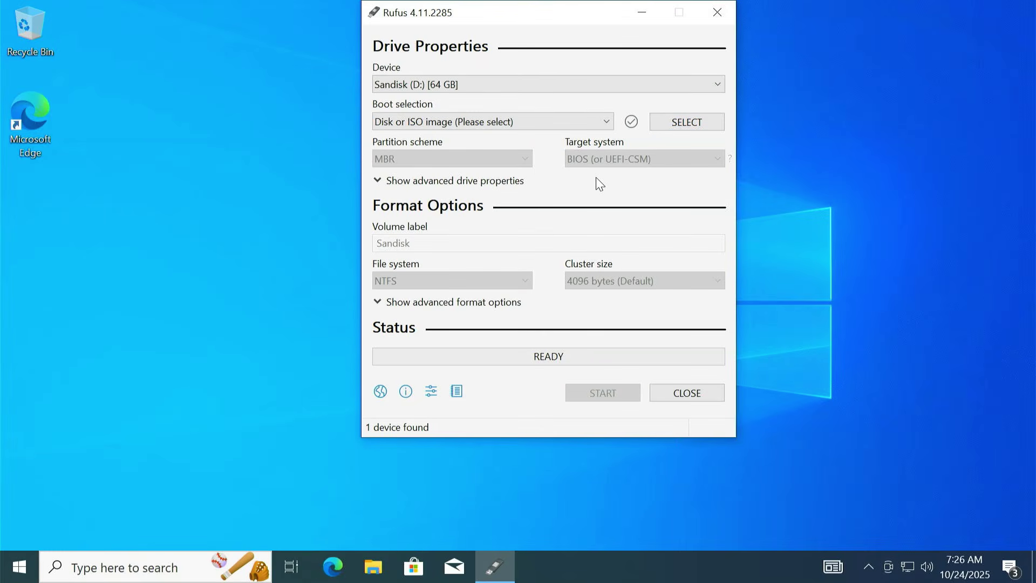
- Keep Sandisk (D:) [64 GB] as the target device and load gparted-live-1.7.0-8-amd64 from Downloads as the boot image
left_click(465, 91)
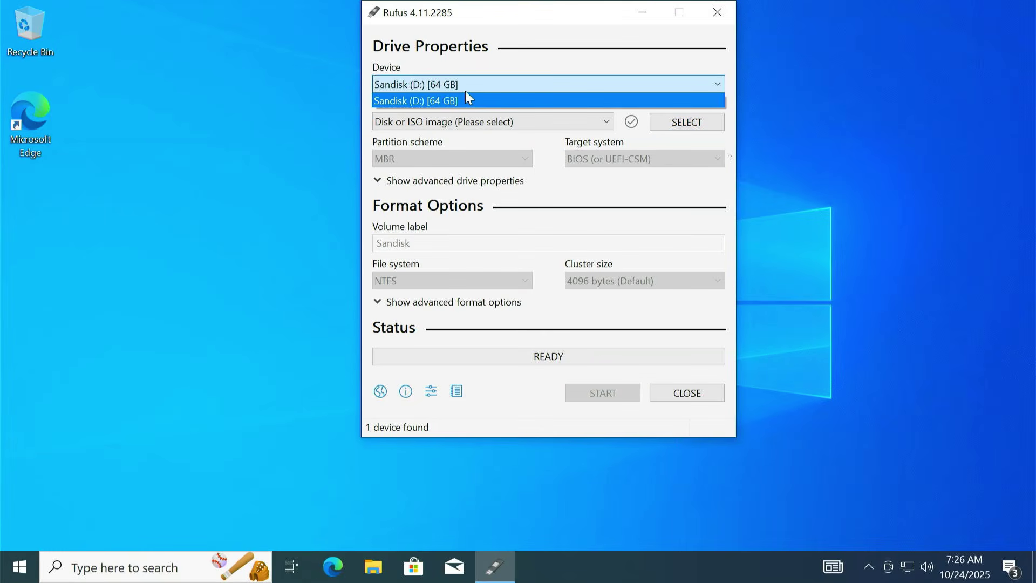
left_click(465, 91)
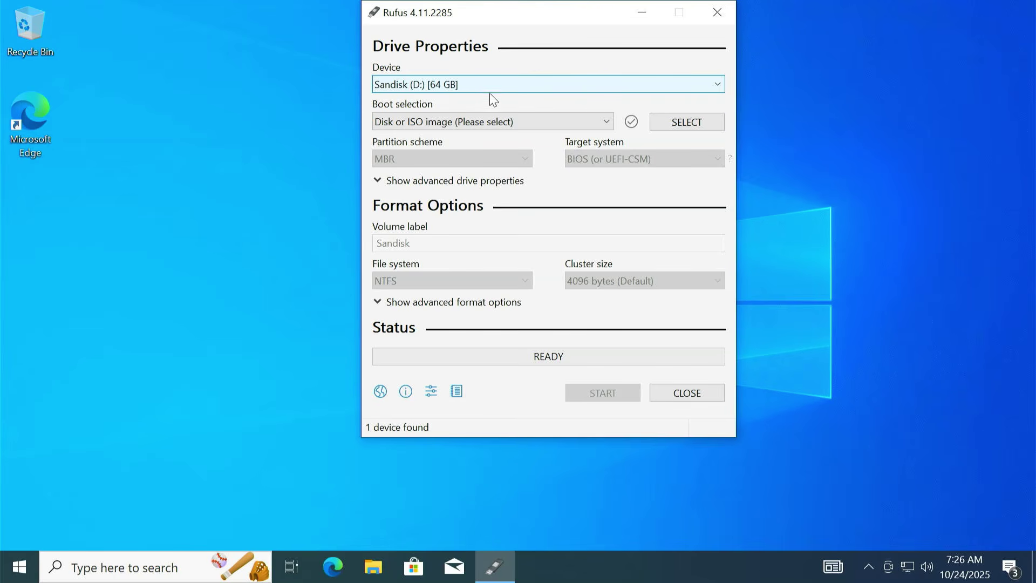
left_click(698, 125)
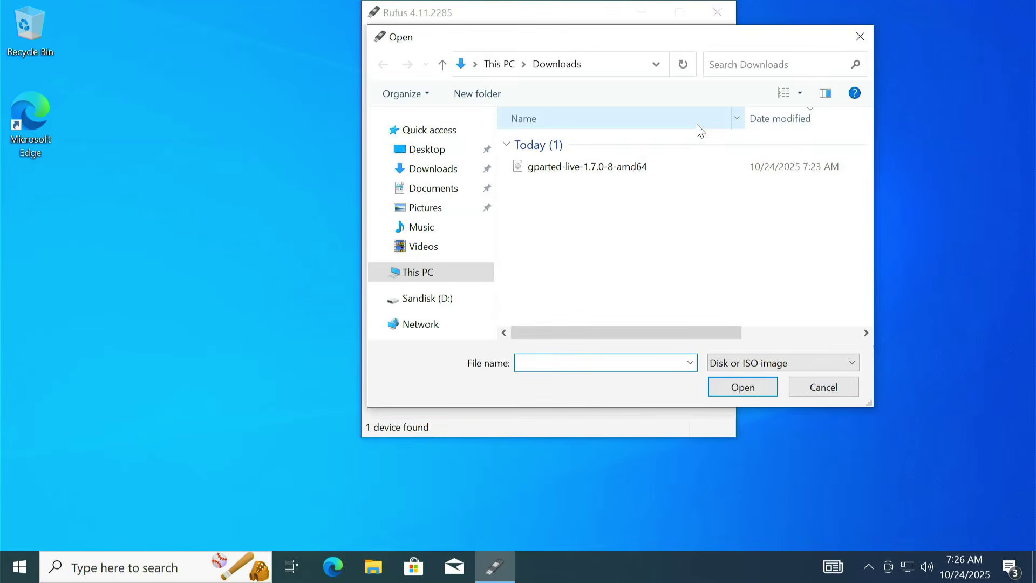
left_click(603, 169)
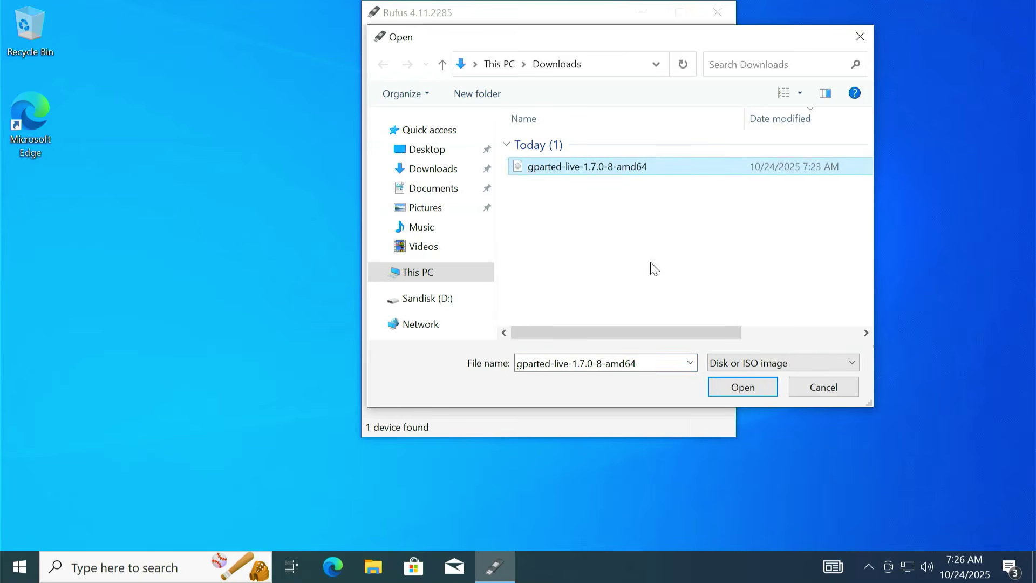
left_click(763, 390)
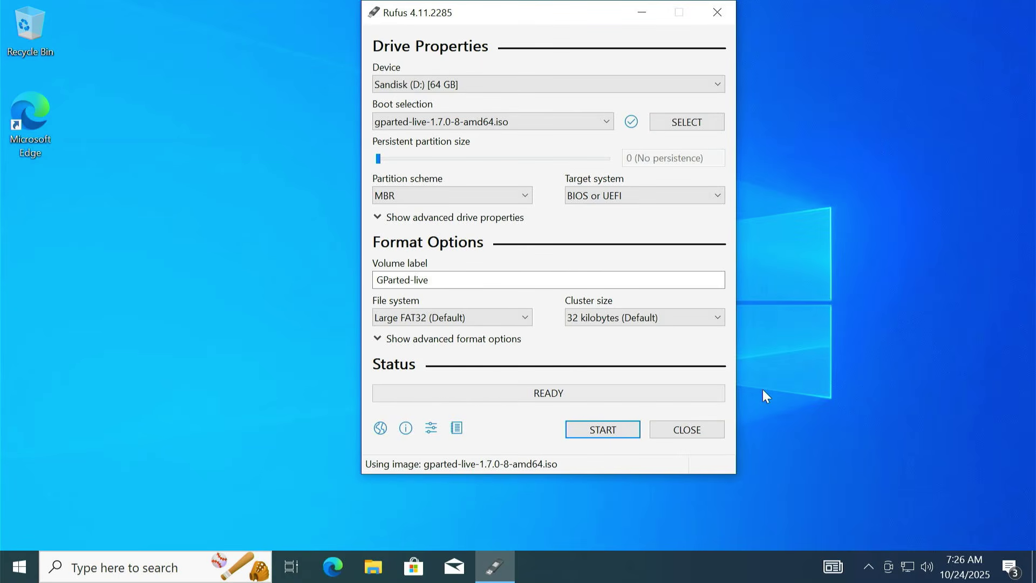
- Write the image to the USB drive in ISO Image mode, accepting the Grub and Syslinux downloads and data erasure, and close Rufus
left_click(607, 435)
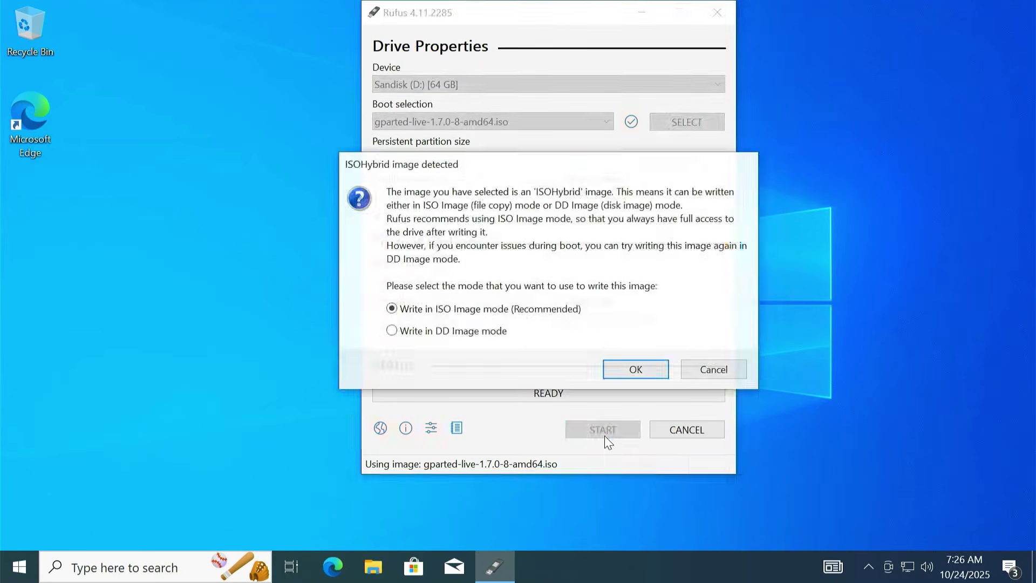
left_click(654, 368)
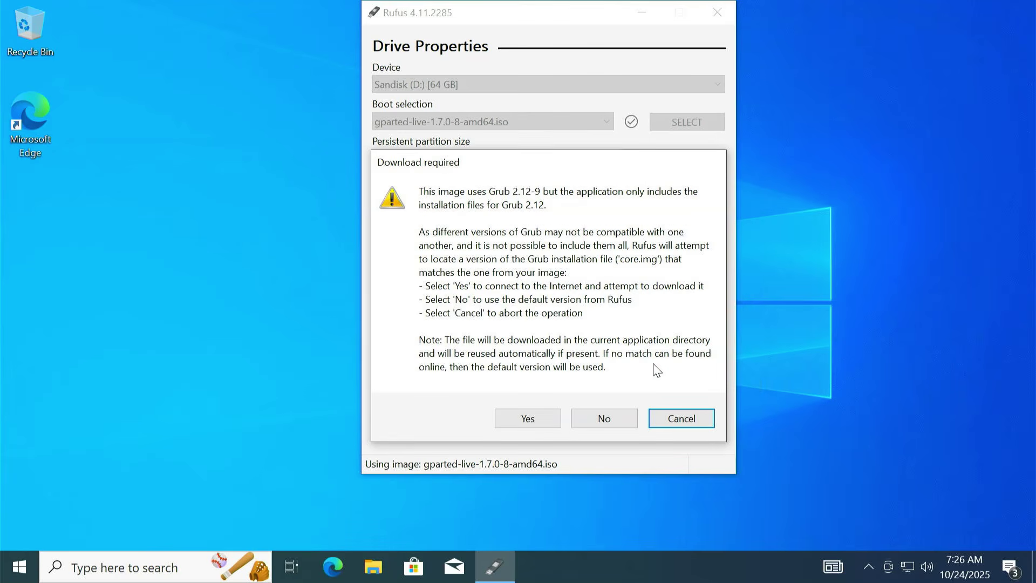
left_click(529, 419)
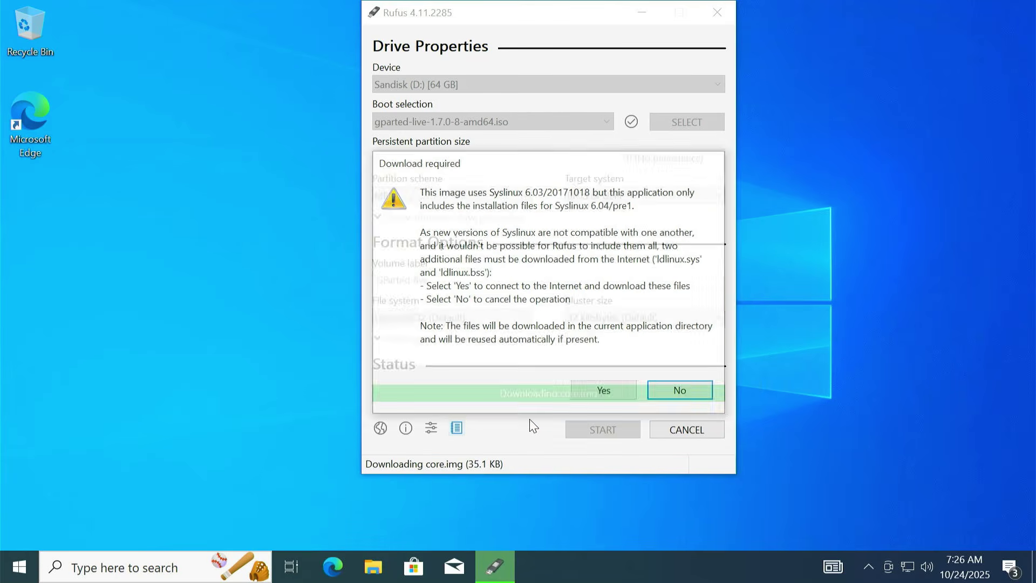
left_click(610, 390)
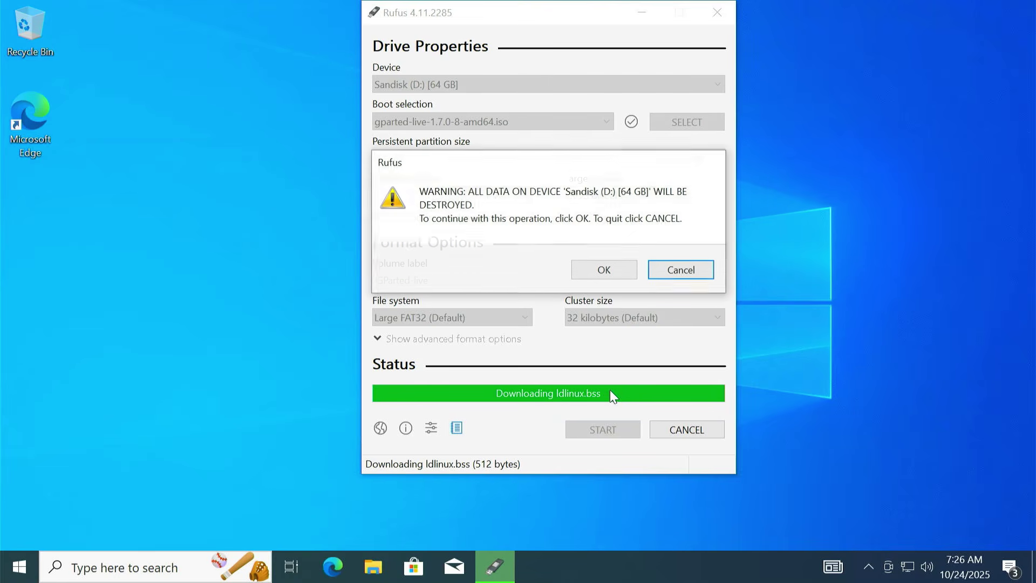
left_click(604, 270)
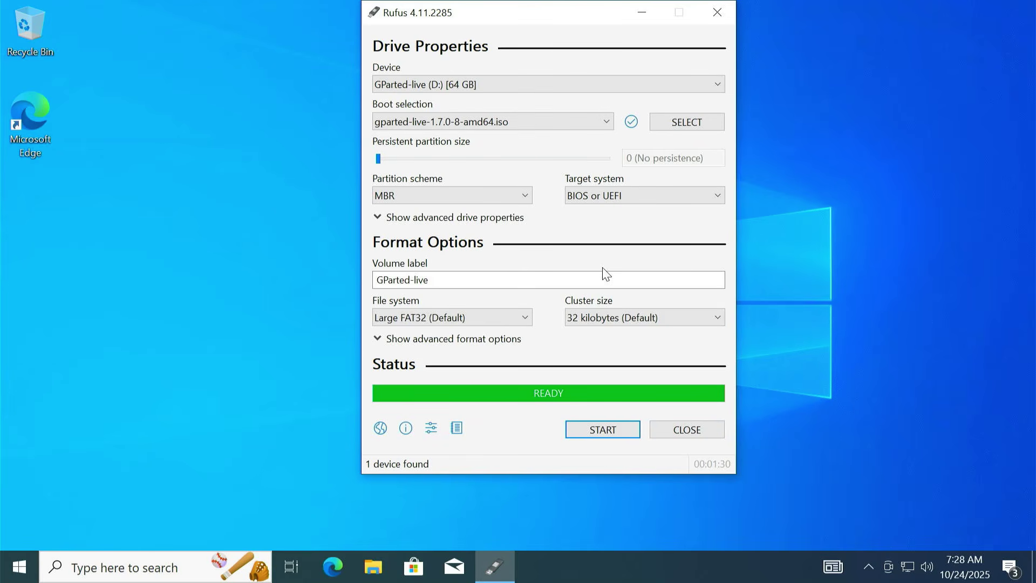
left_click(703, 432)
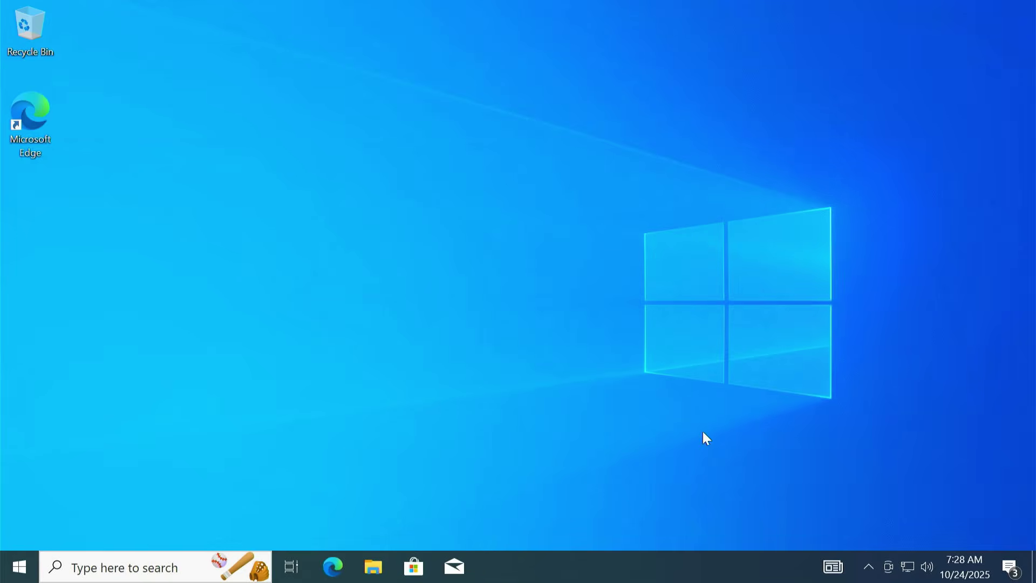
- Restart the computer, open the one-time boot menu during startup, and boot from the UEFI: USB device
left_click(24, 573)
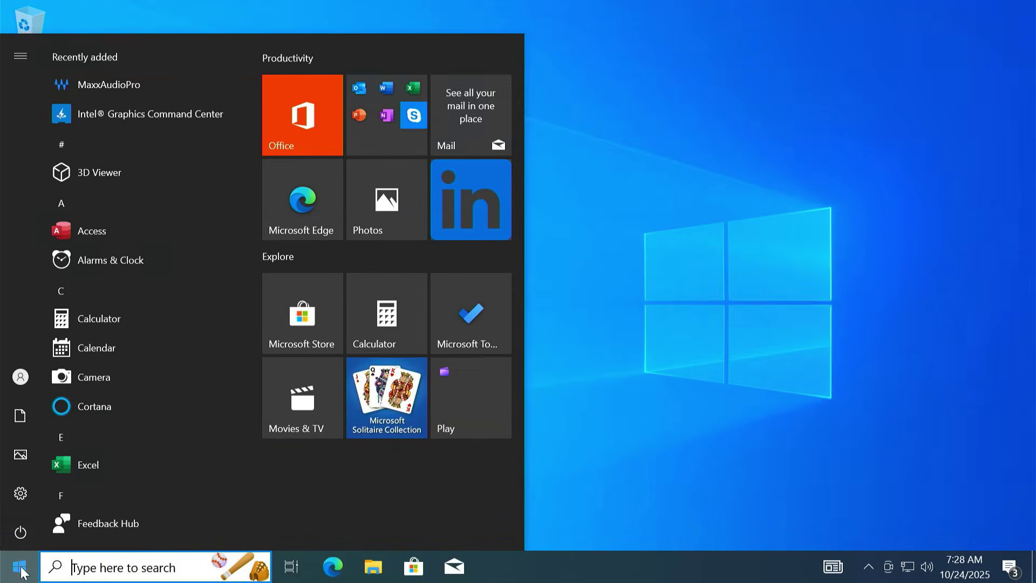
left_click(21, 534)
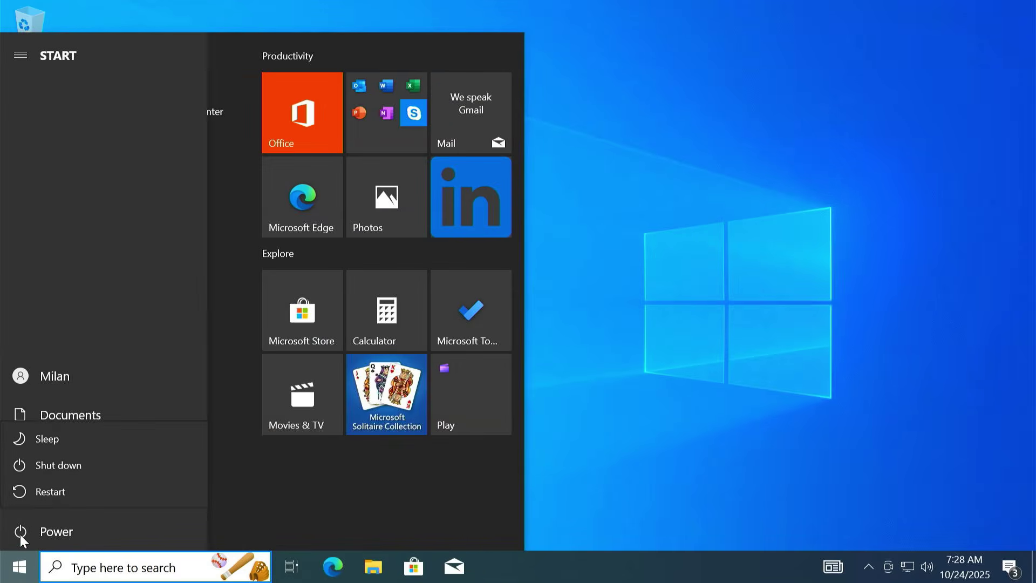
left_click(76, 502)
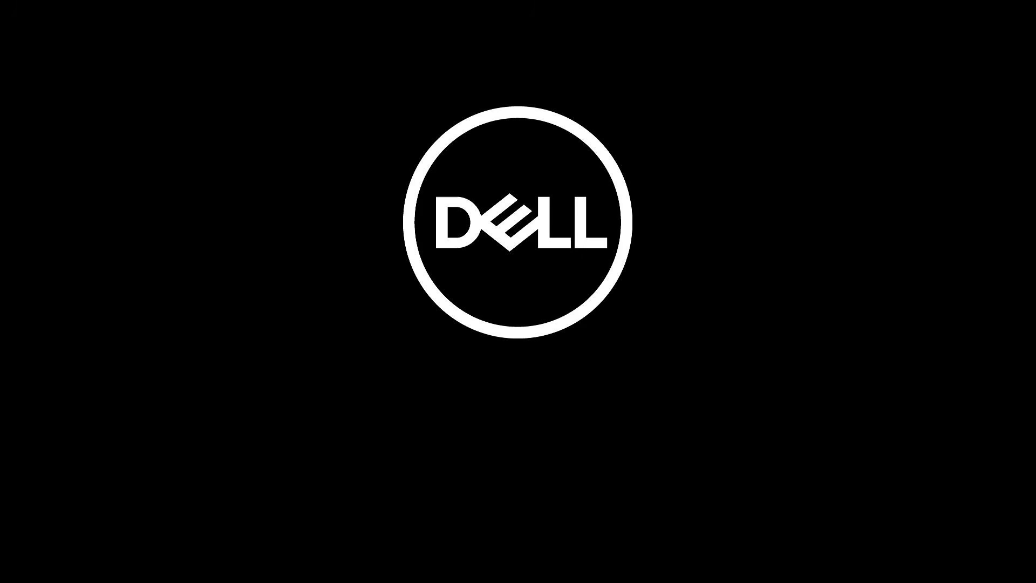
key("F12")
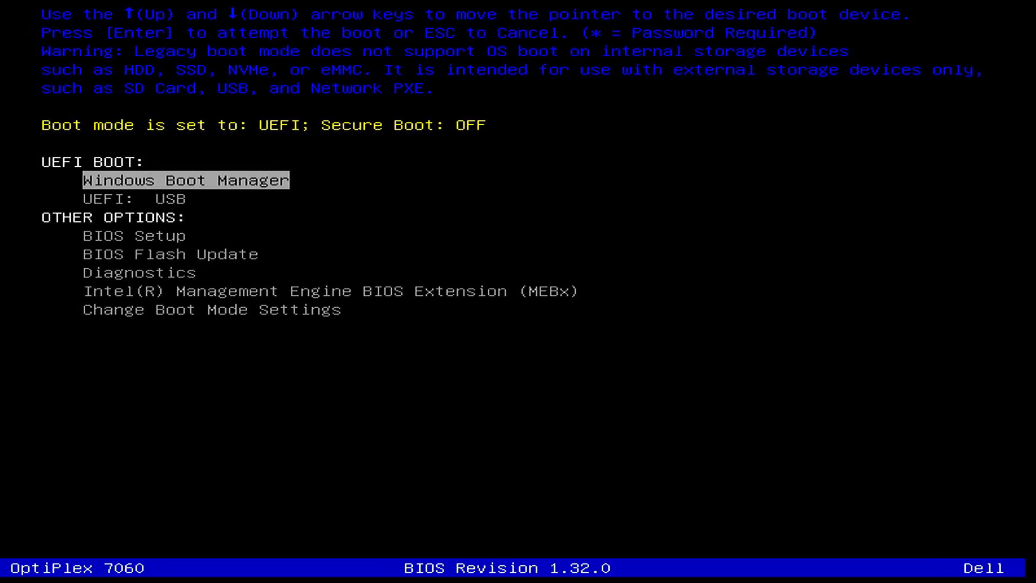
key("Down")
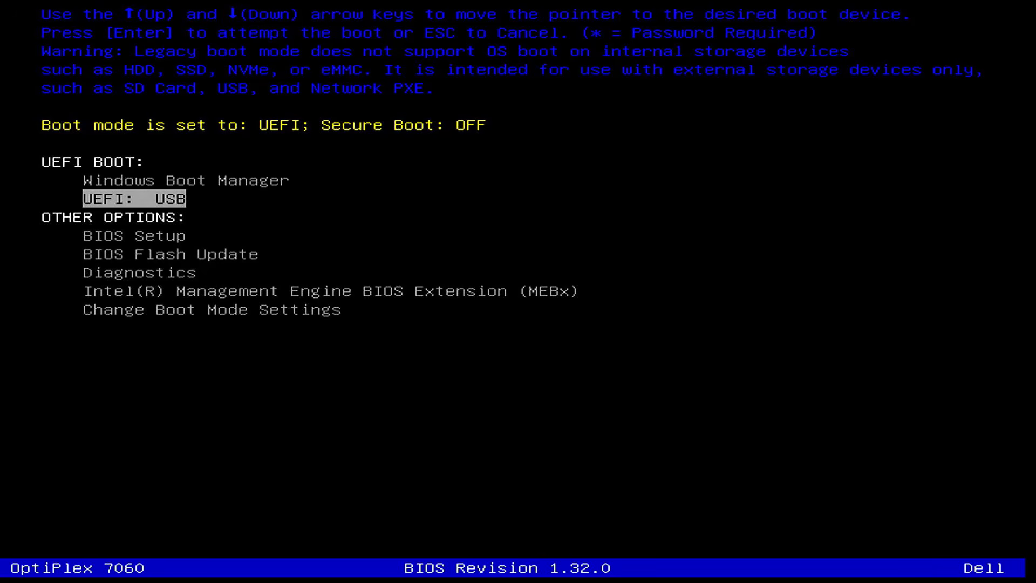
key("Return")
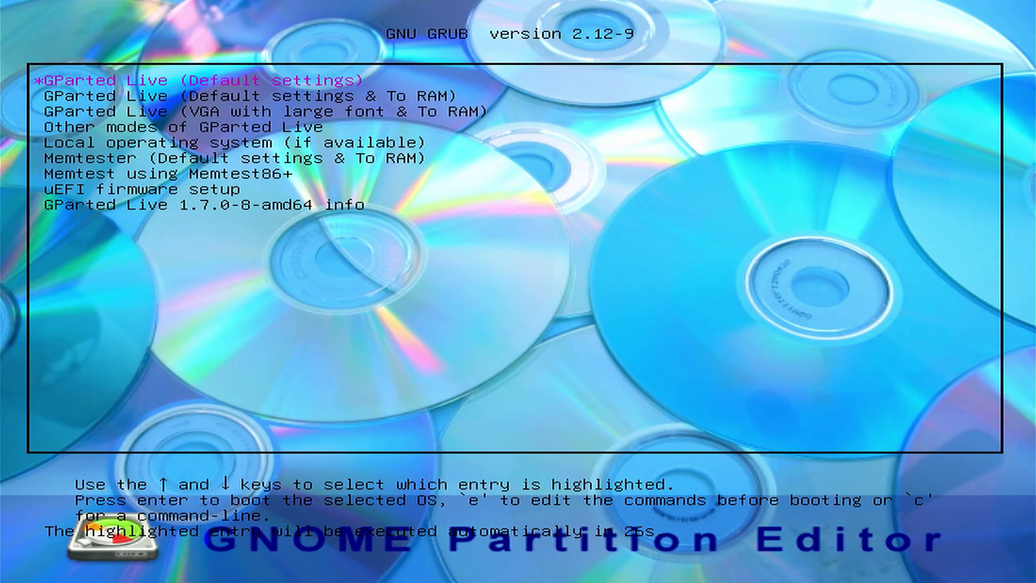
- Boot the GParted Live (VGA with large font & To RAM) entry from the GRUB menu
key("Down")
key("Down")
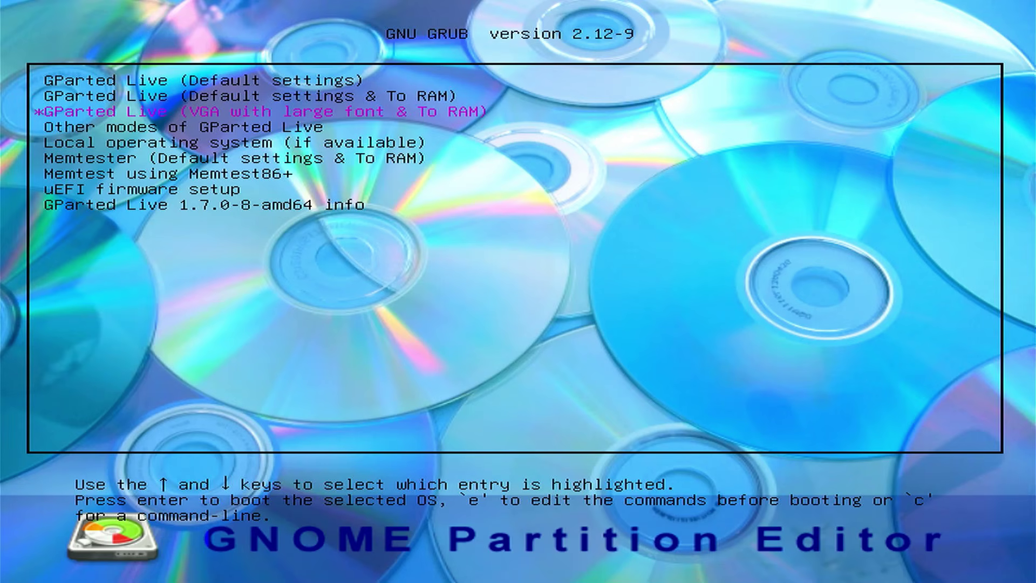
key("Return")
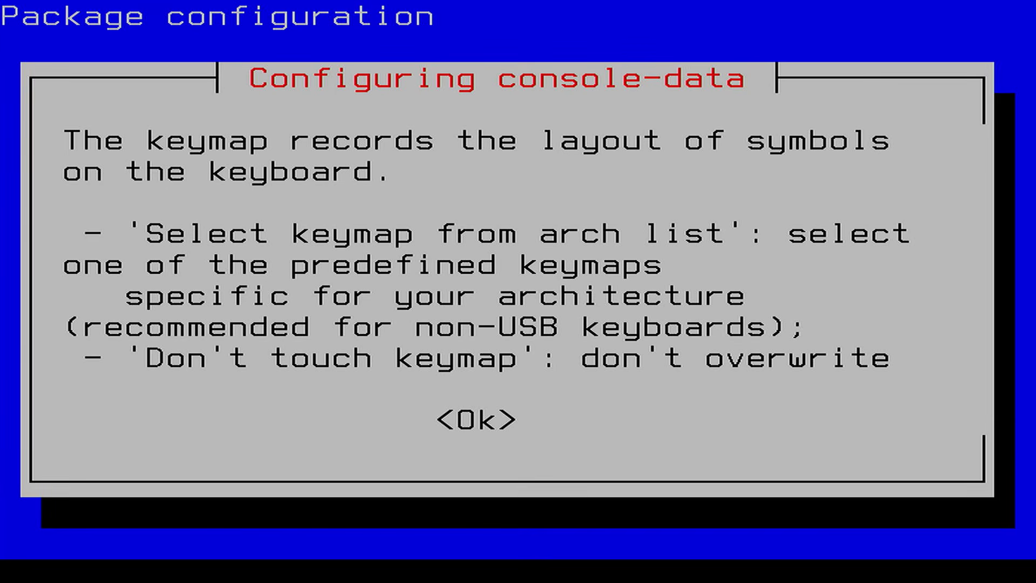
- Leave the console keymap untouched, accept the remaining startup defaults, and start X with mode 0 to use GParted automatically
key("Page_Down")
key("Tab")
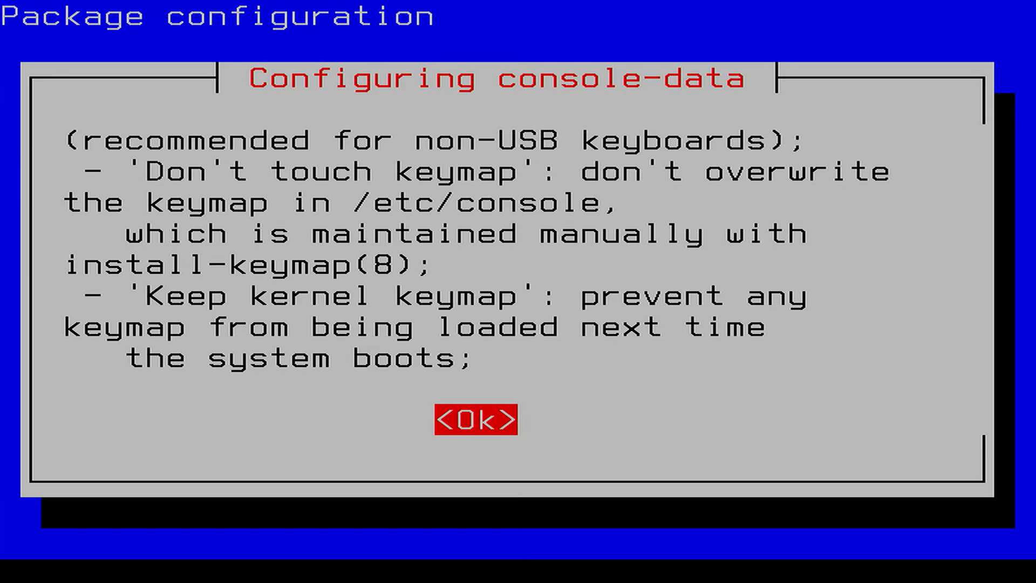
key("Return")
key("Return")
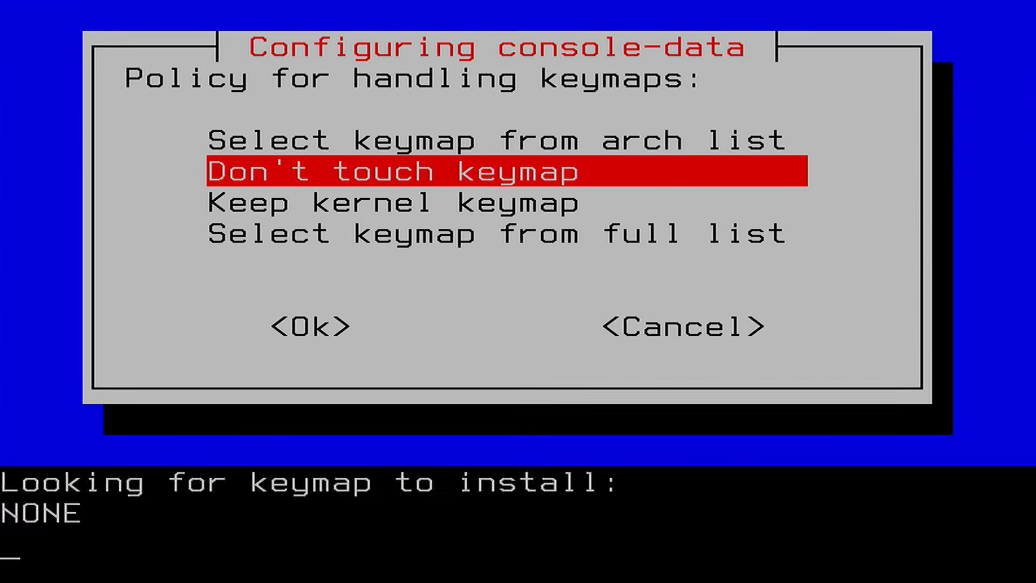
key("Return")
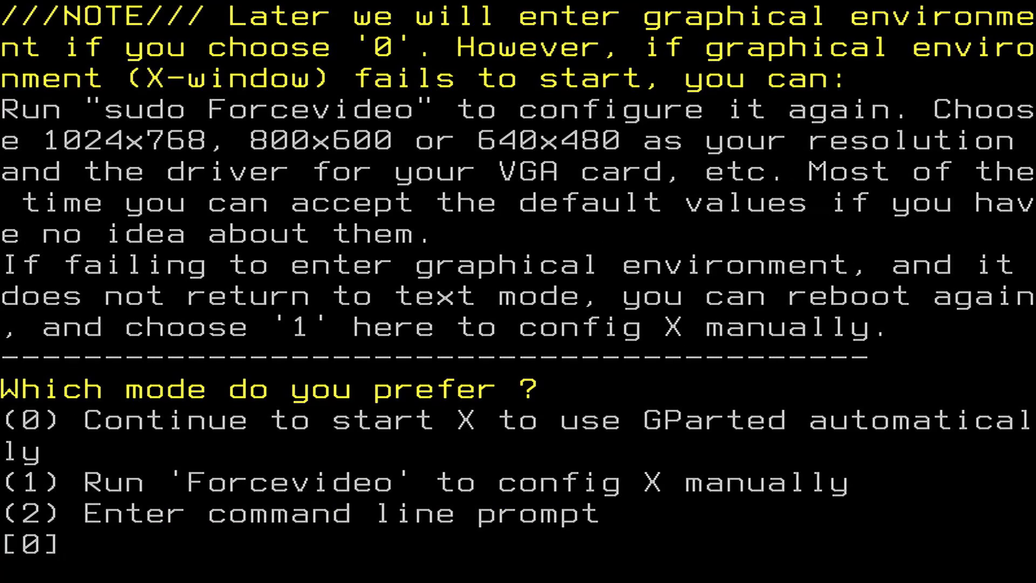
key("Return")
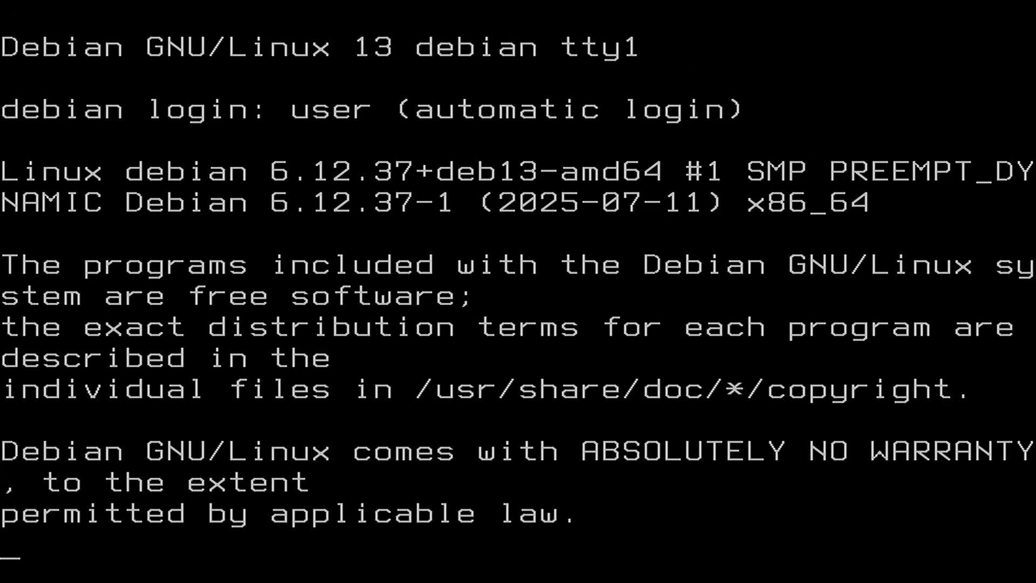
- Maximize the GParted window and examine the main Windows partition, the recovery partition, and the unallocated space on /dev/nvme0n1
left_click(519, 291)
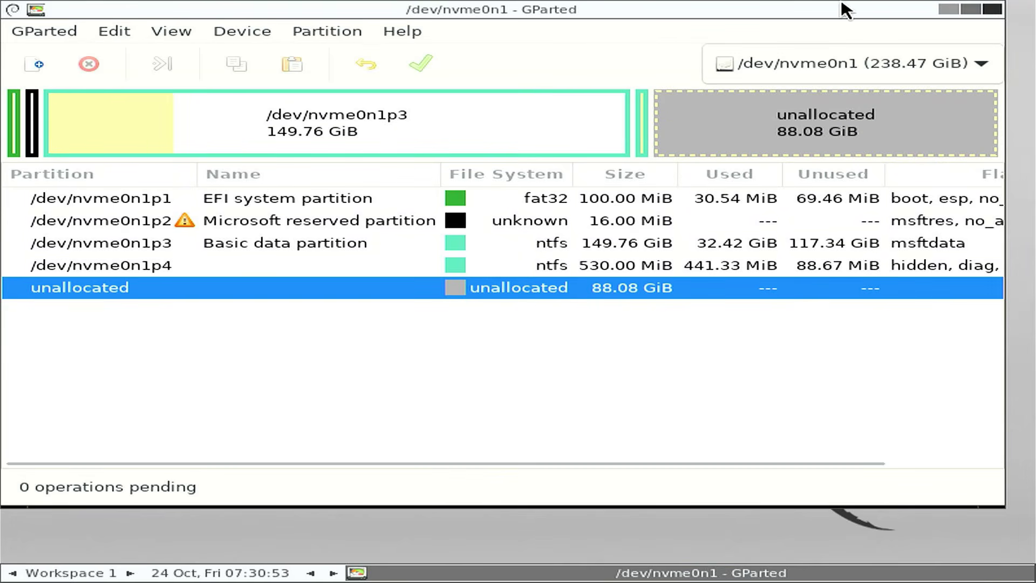
left_click(966, 11)
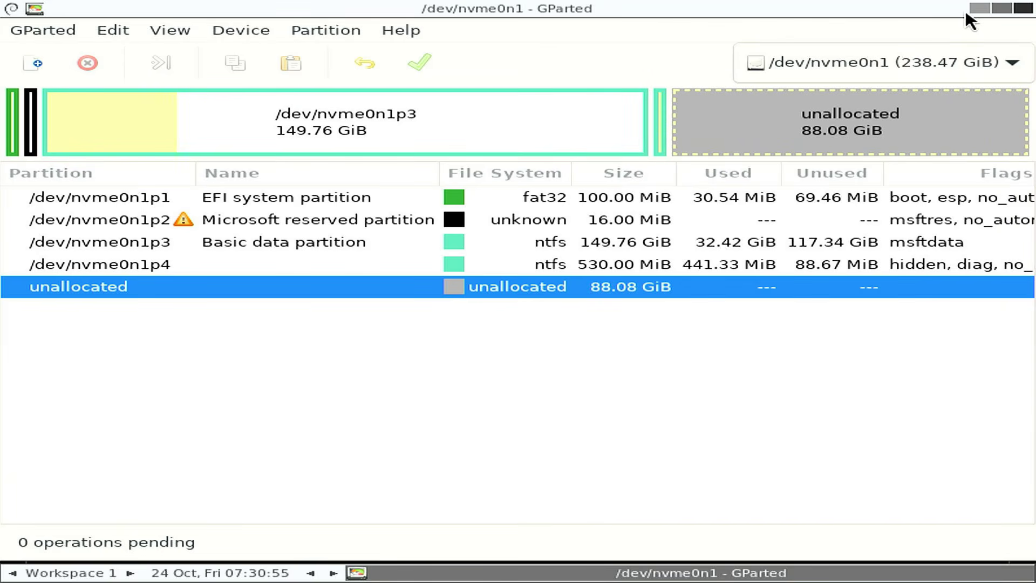
left_click(412, 130)
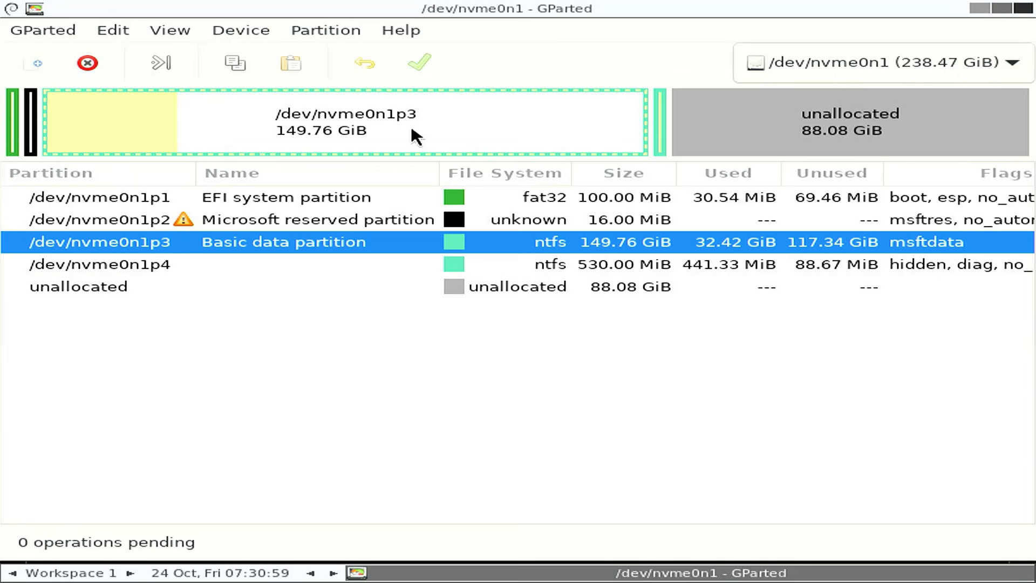
left_click(657, 142)
left_click(770, 139)
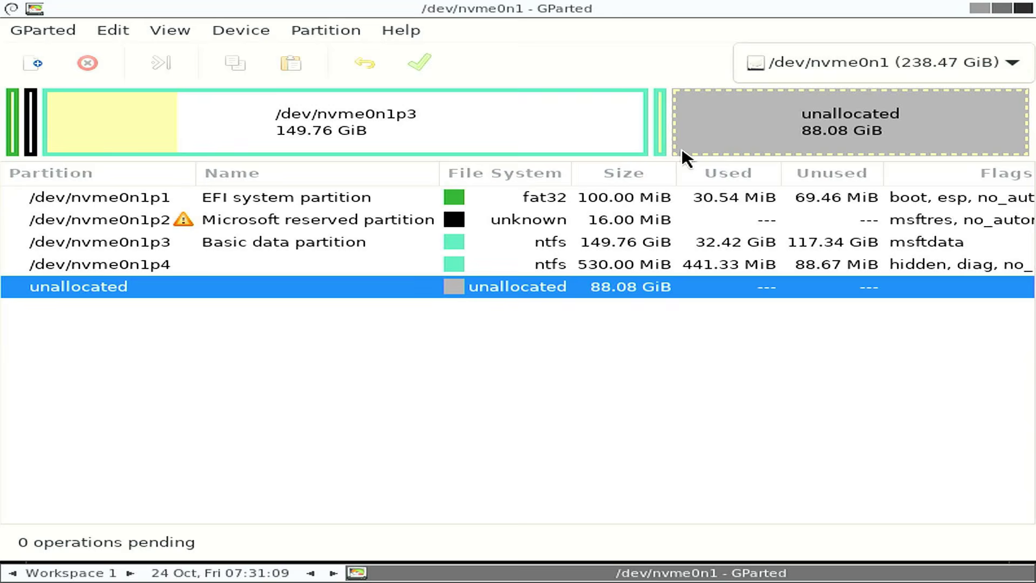
- Queue a move of /dev/nvme0n1p4 to the end of the disk with 90198 MiB preceding and 0 MiB following, acknowledging the boot warning
left_click(659, 135)
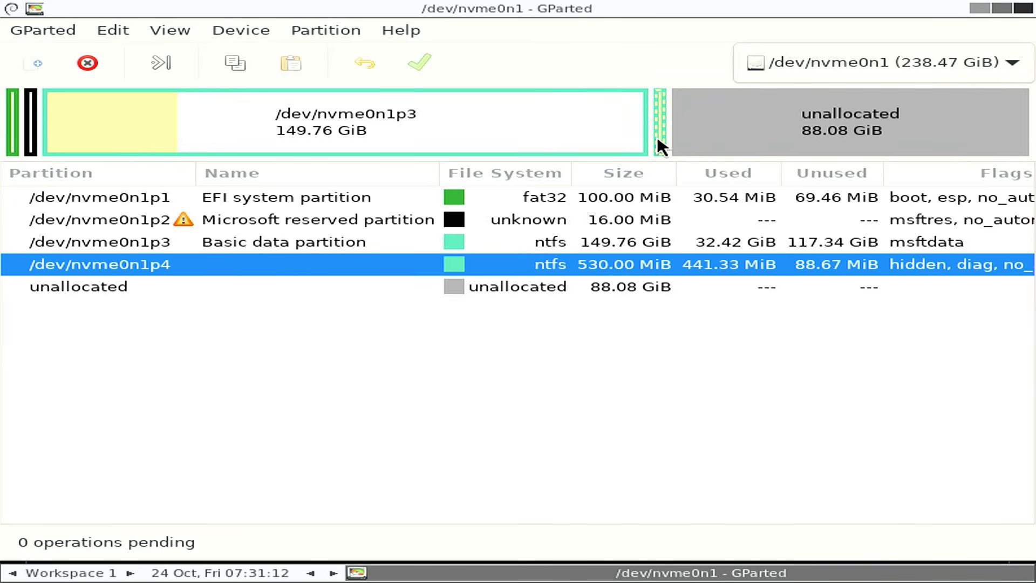
right_click(658, 139)
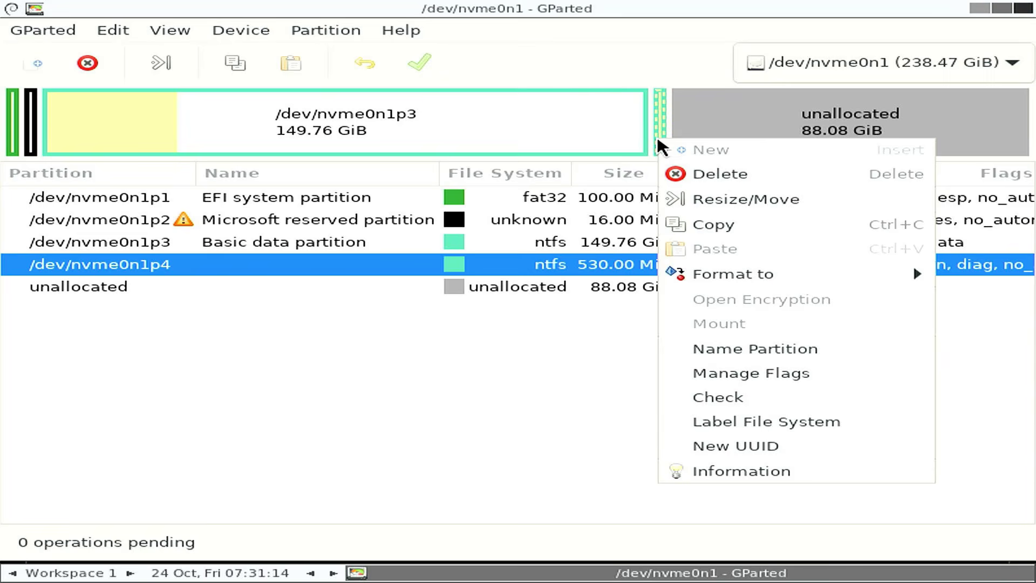
left_click(775, 199)
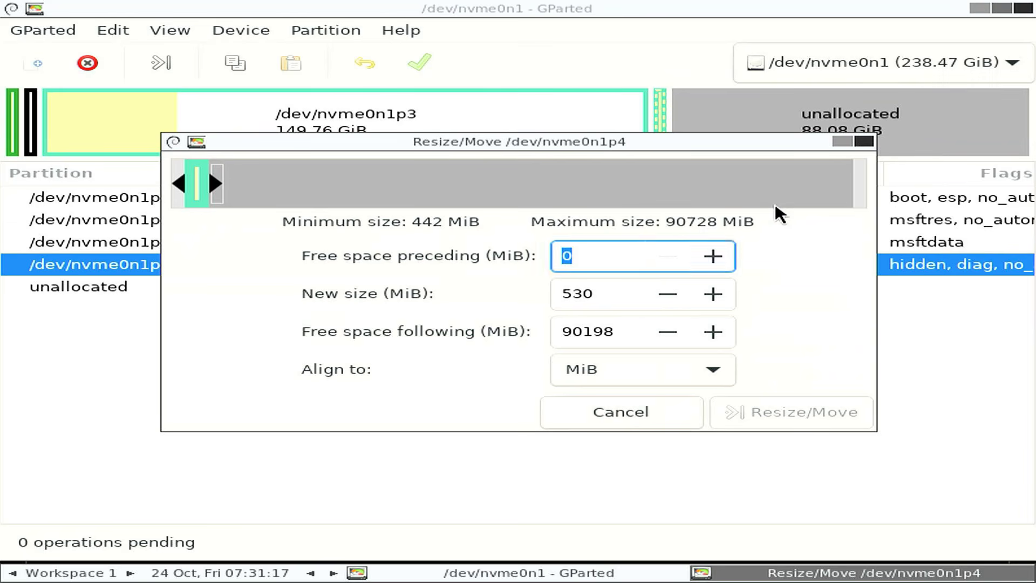
left_click_drag(199, 187, 901, 213)
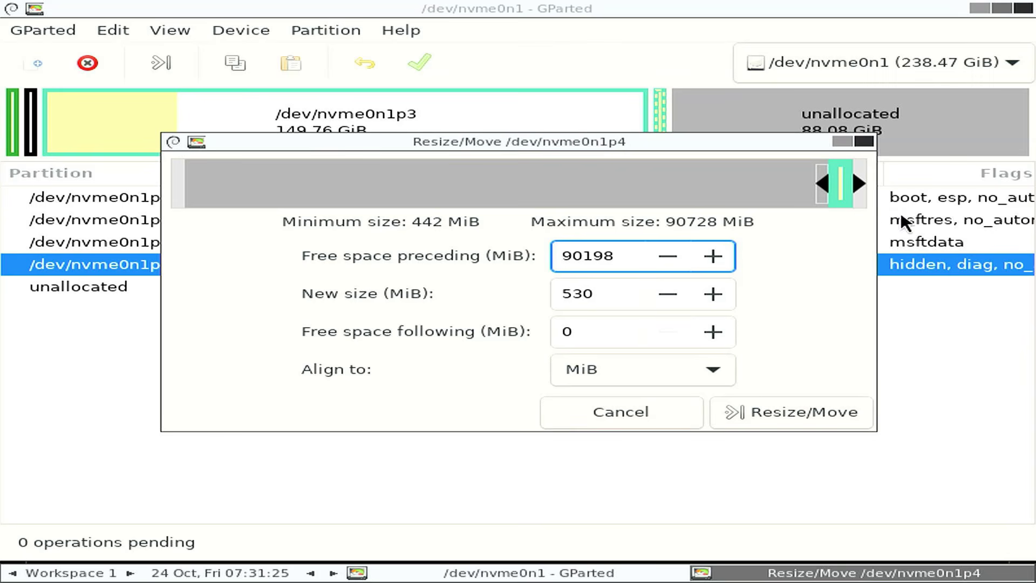
left_click(830, 415)
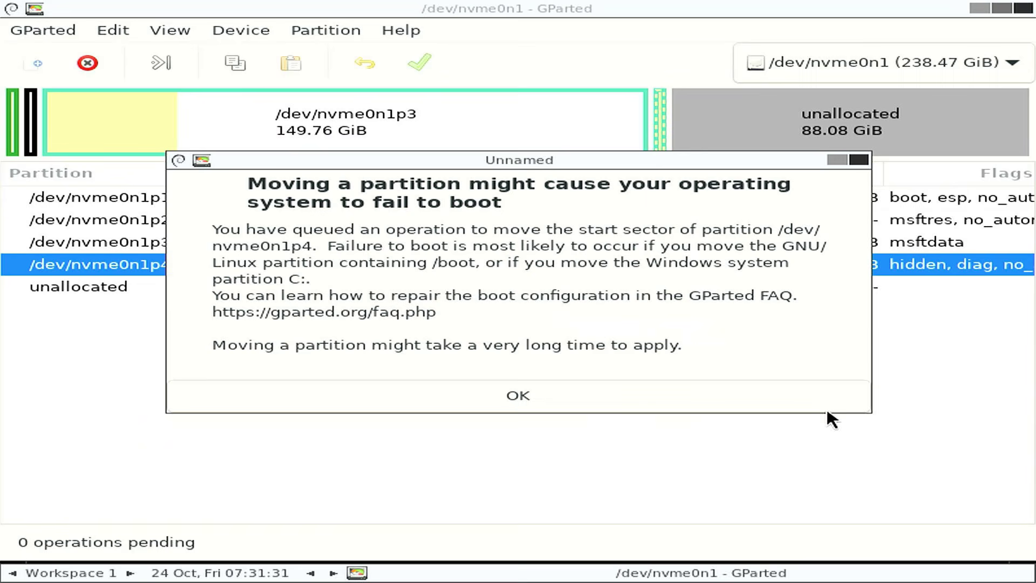
left_click(520, 390)
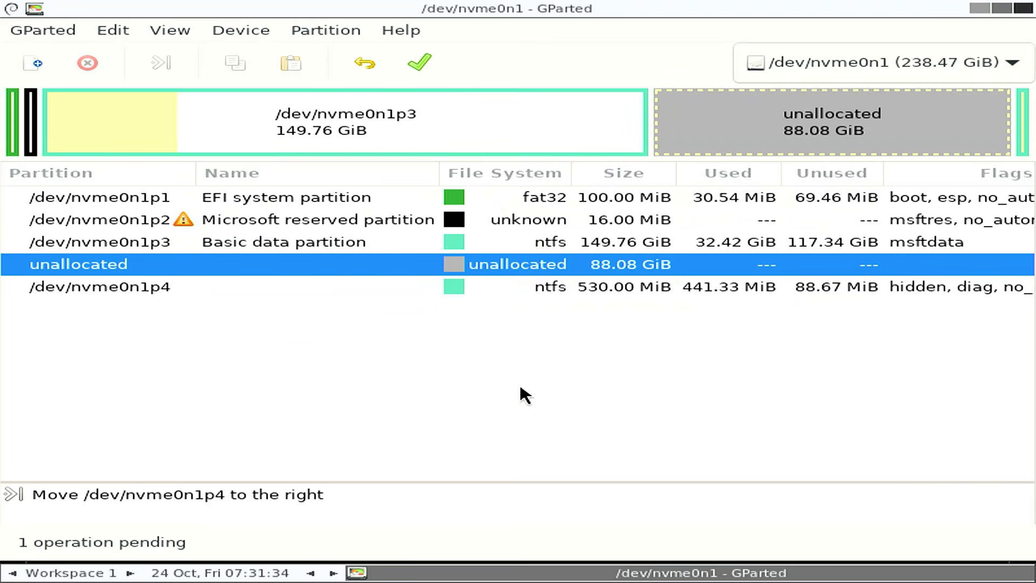
- Queue growing /dev/nvme0n1p3 to 243551 MiB, filling the adjacent unallocated space with 0 MiB preceding and following
left_click(1026, 151)
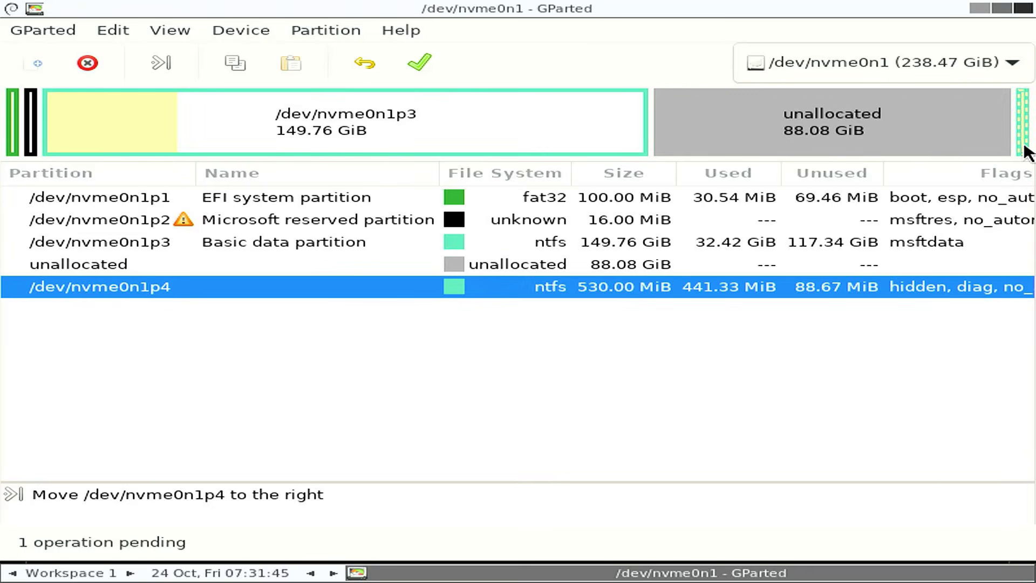
left_click(888, 141)
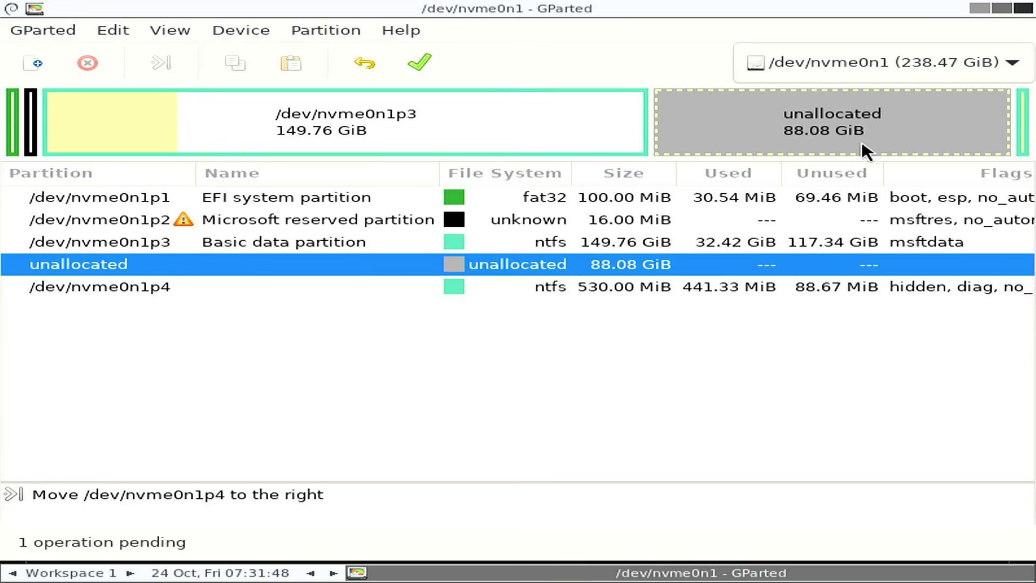
left_click(571, 136)
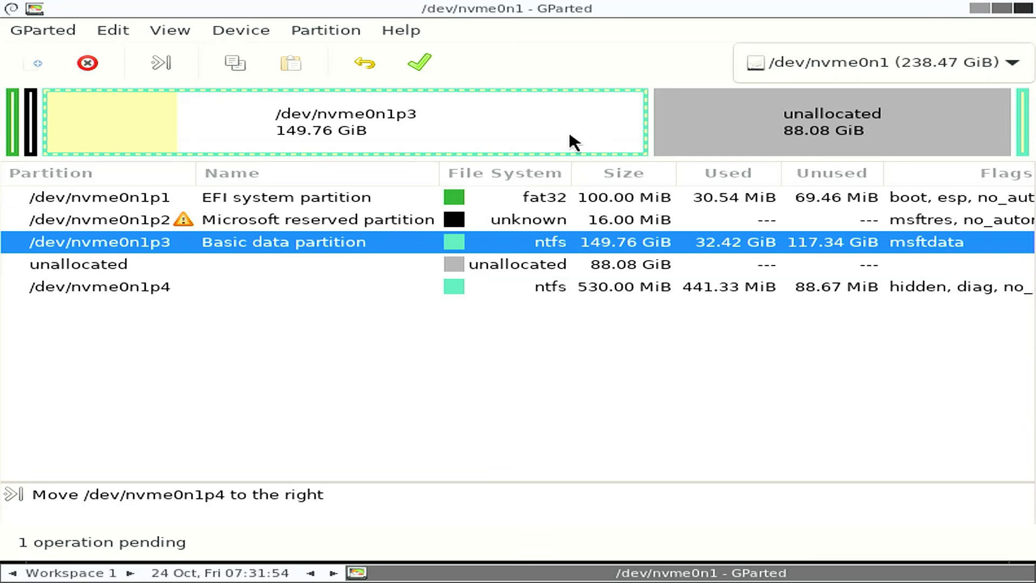
right_click(539, 125)
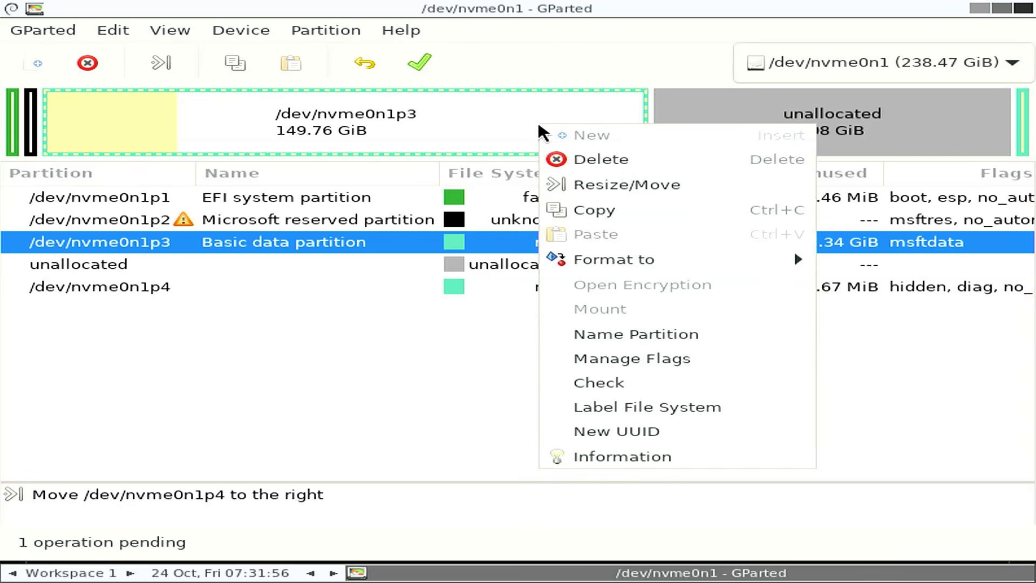
left_click(671, 186)
left_click_drag(611, 184, 871, 202)
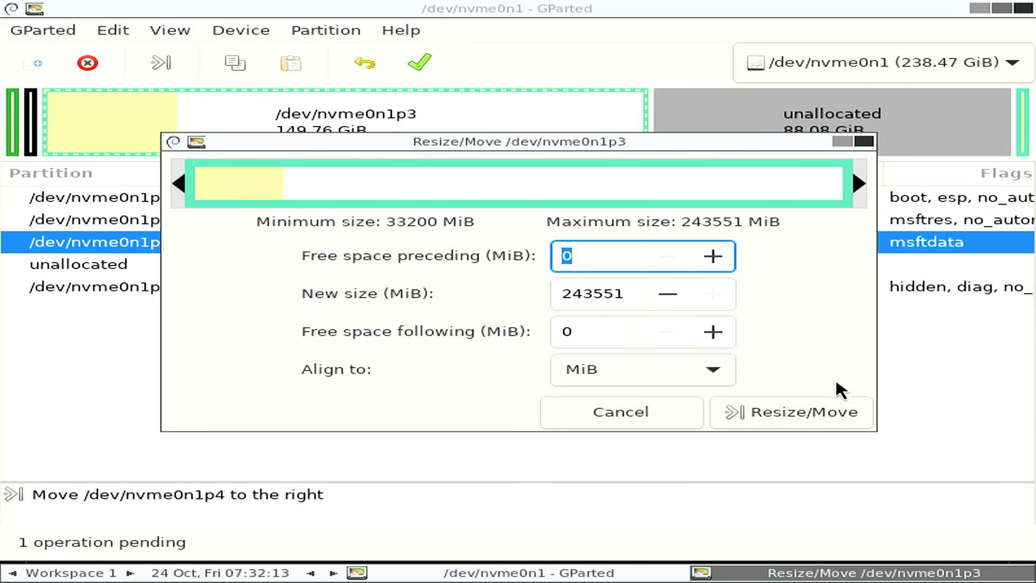
left_click(824, 411)
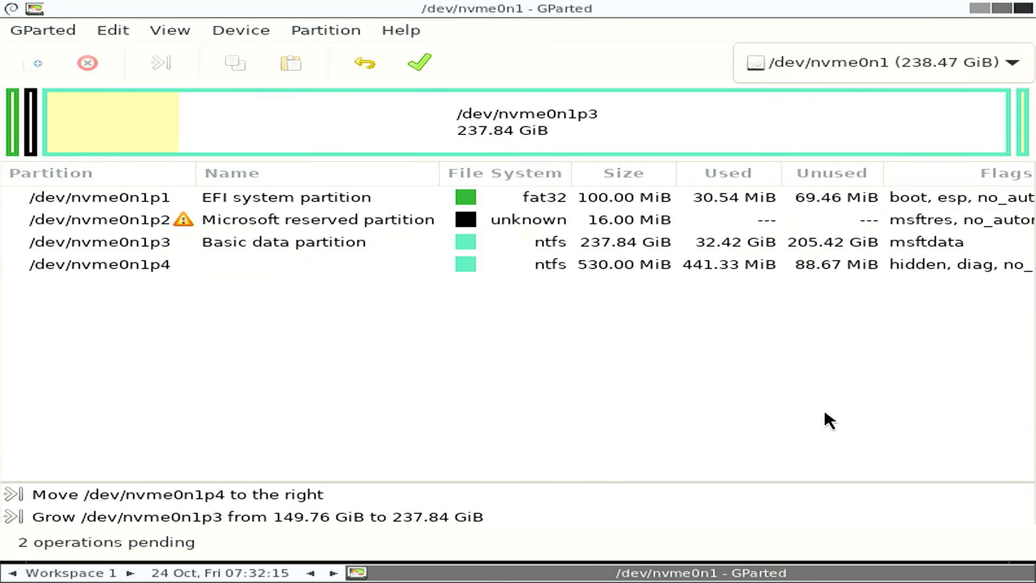
- Apply the pending partition move and grow operations to the disk, and close the progress report when finished
left_click(427, 64)
left_click(686, 349)
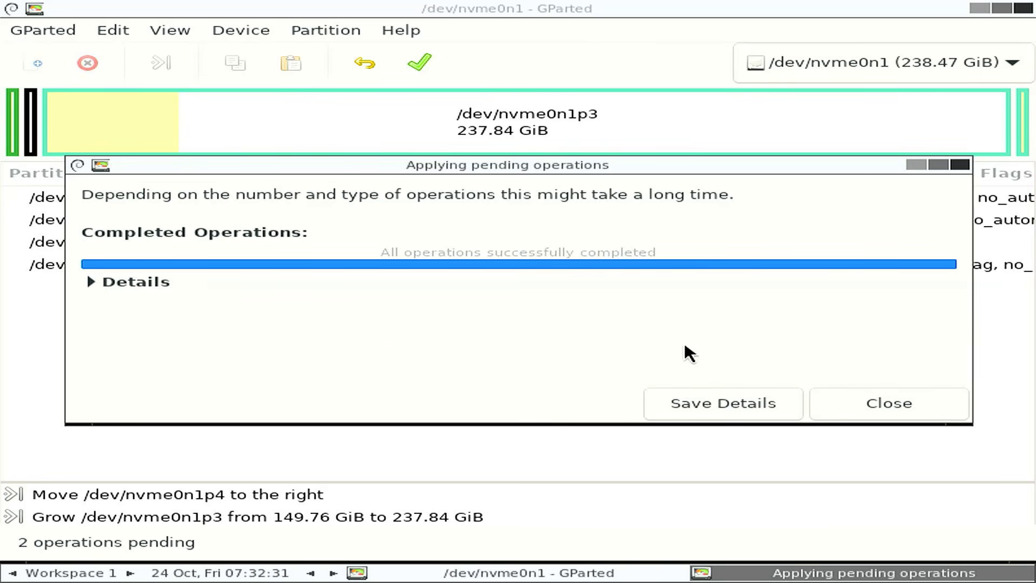
left_click(879, 414)
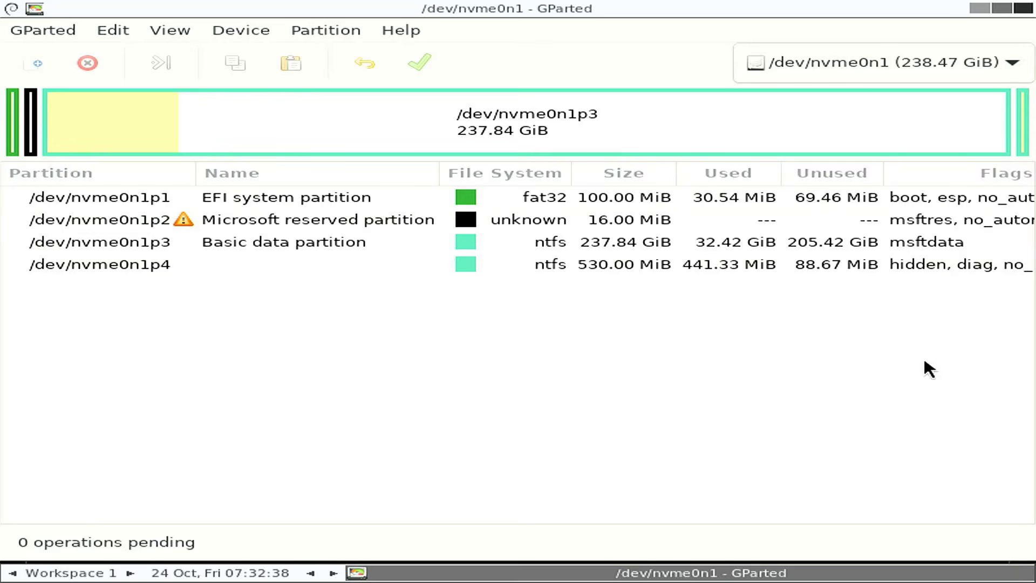
- Close GParted and exit the live session with the Shutdown option
left_click(1025, 9)
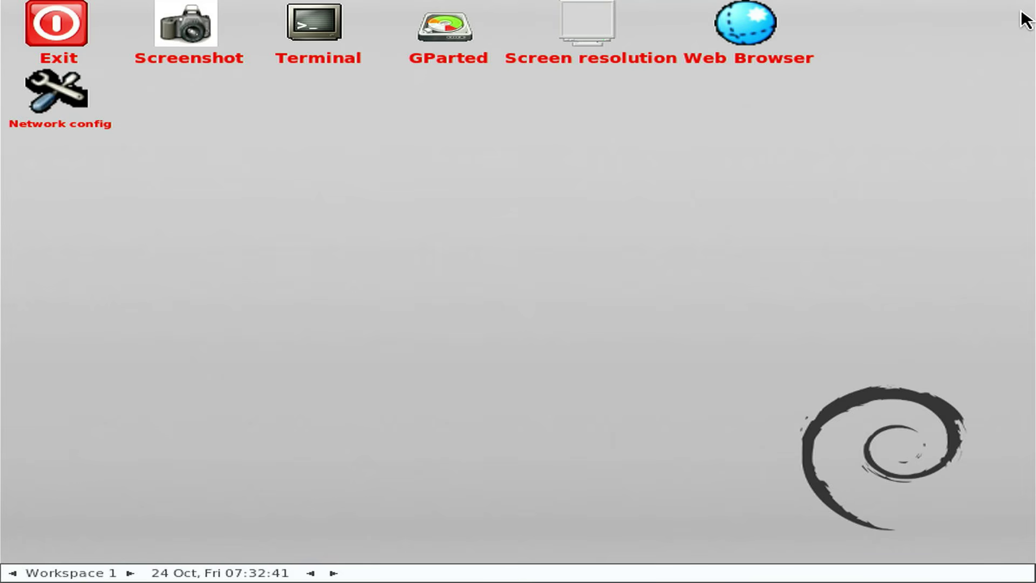
double_click(53, 35)
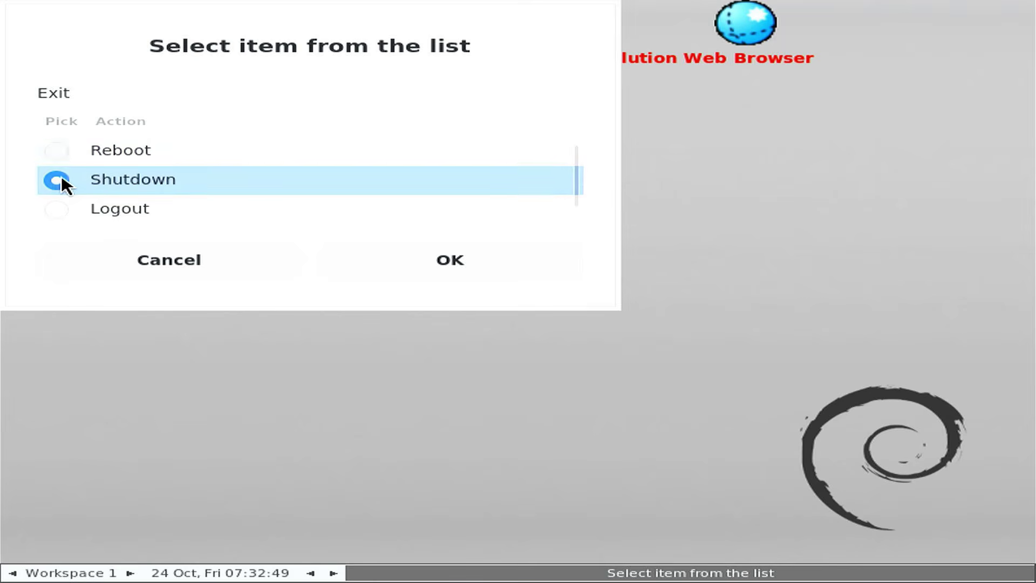
left_click(508, 266)
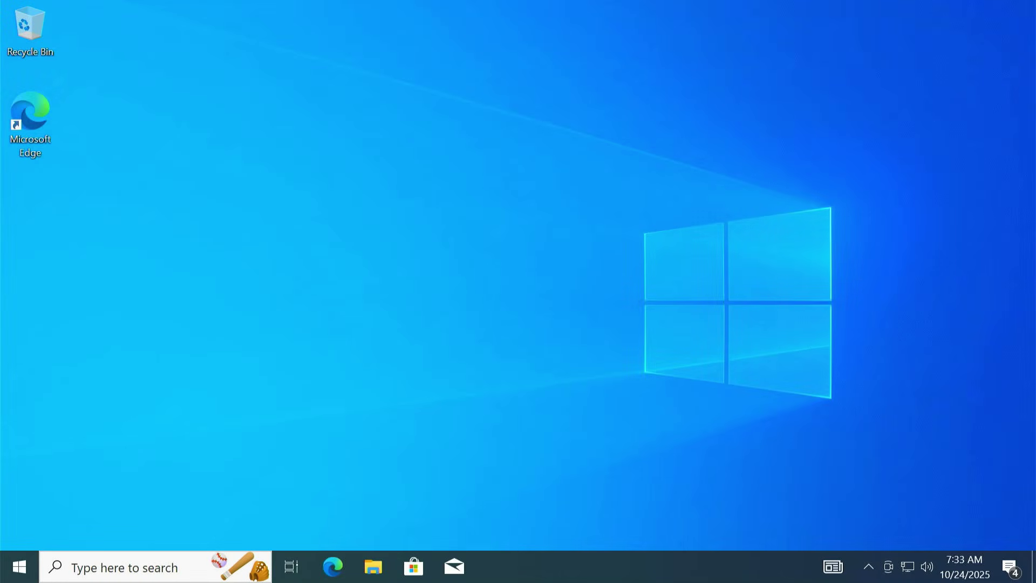
- Open Disk Management in Windows to check the partition layout of Disk 0
right_click(19, 568)
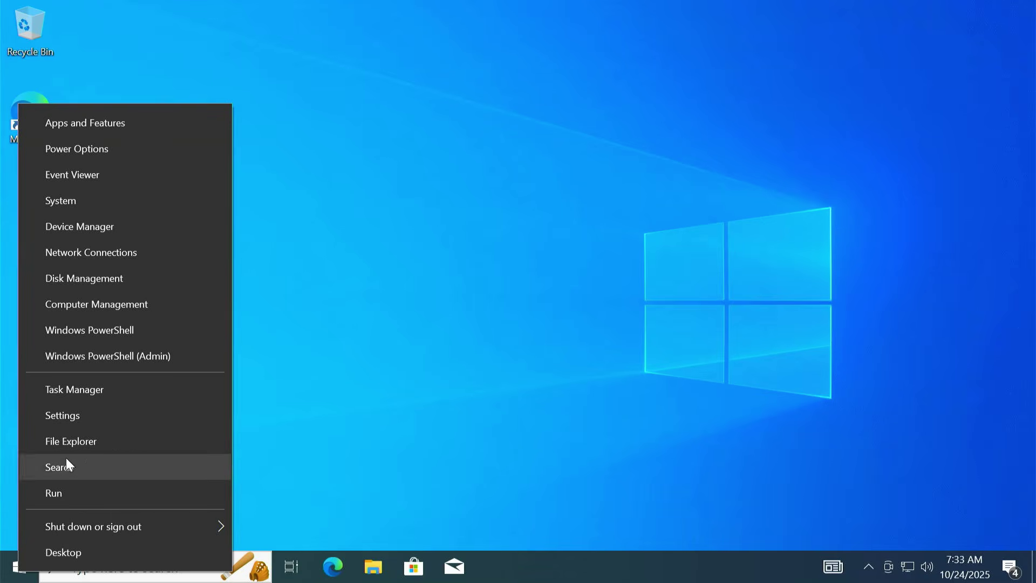
left_click(99, 279)
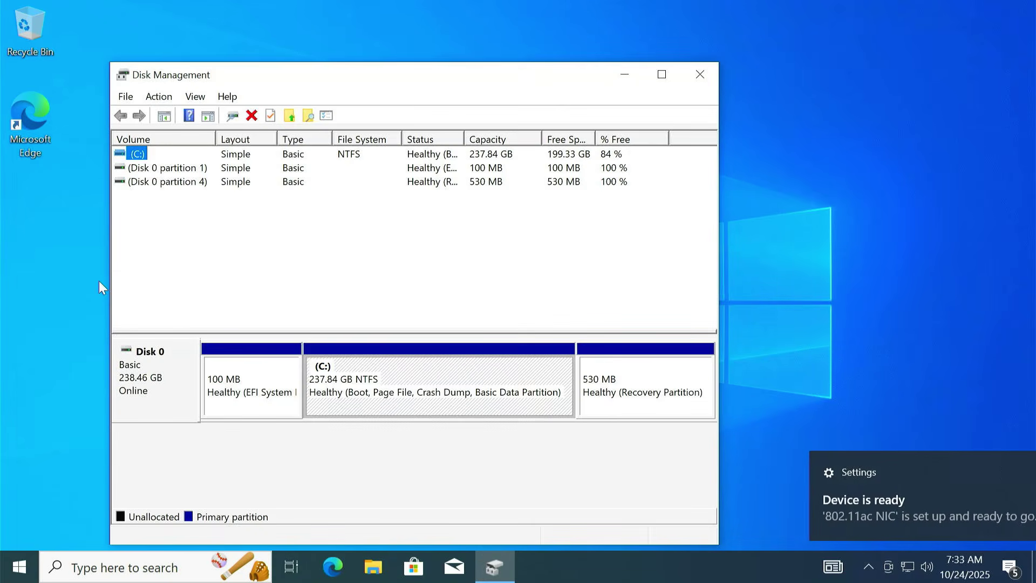
- Inspect the C: volume and the recovery partition on Disk 0, and close Disk Management when finished
left_click(453, 384)
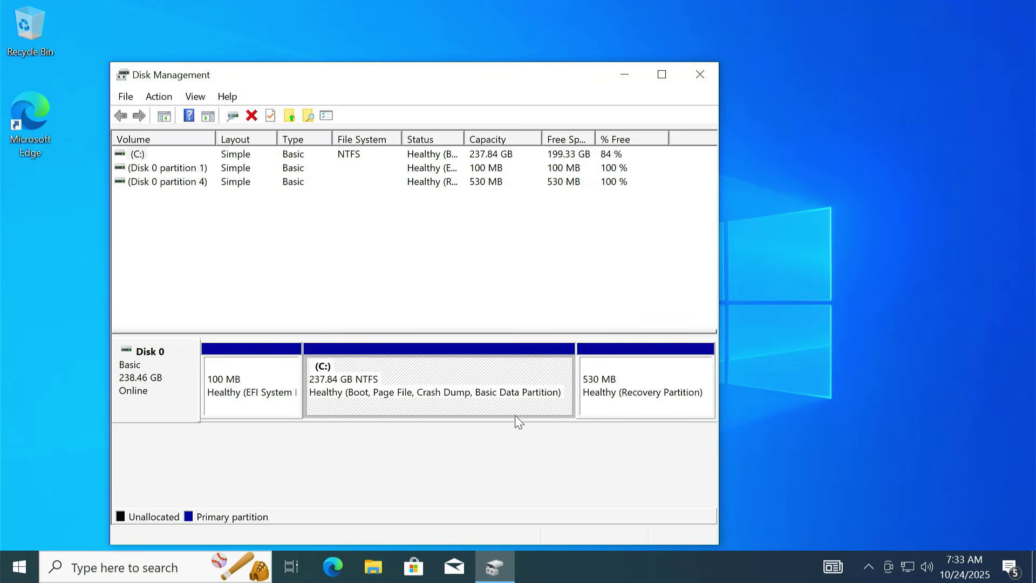
left_click(627, 405)
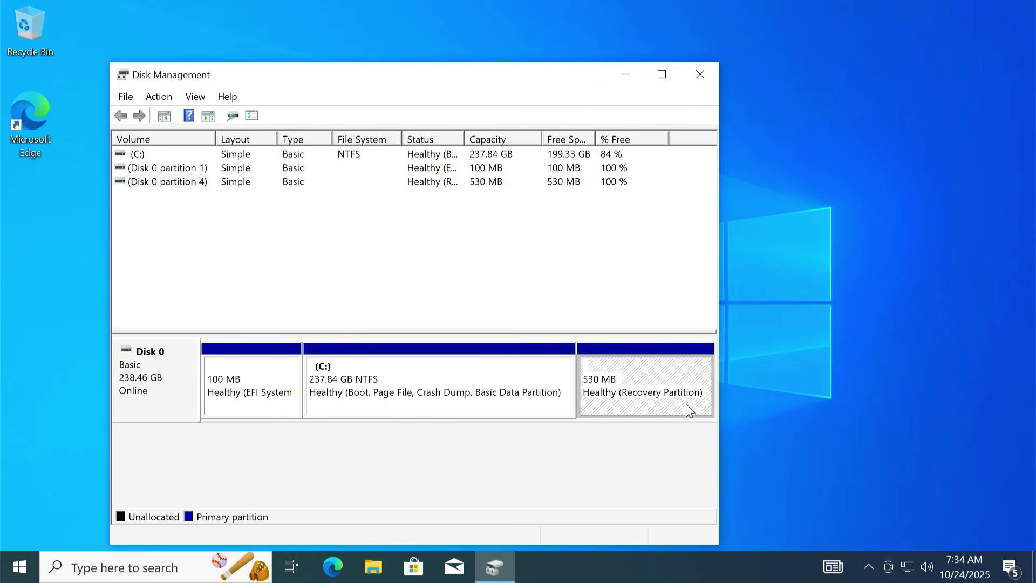
left_click(501, 400)
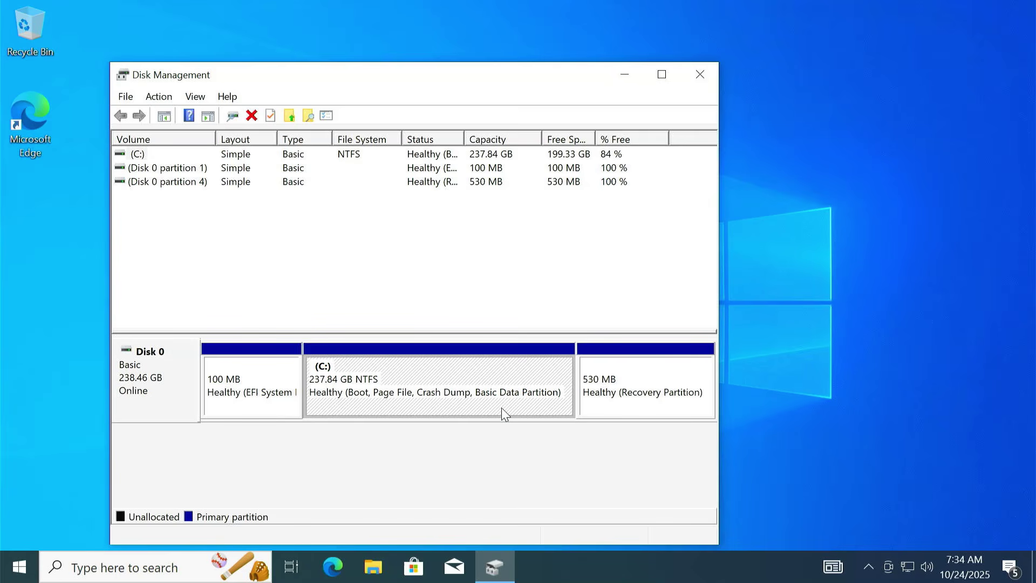
left_click(697, 80)
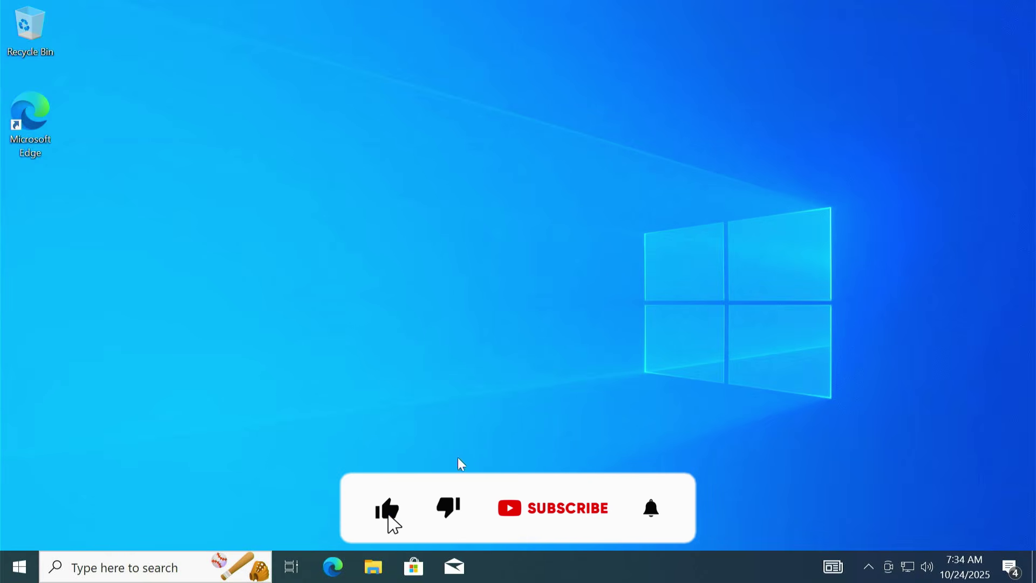
- Switch to File Explorer and check the capacity of Local Disk (C:) under This PC
left_click(382, 569)
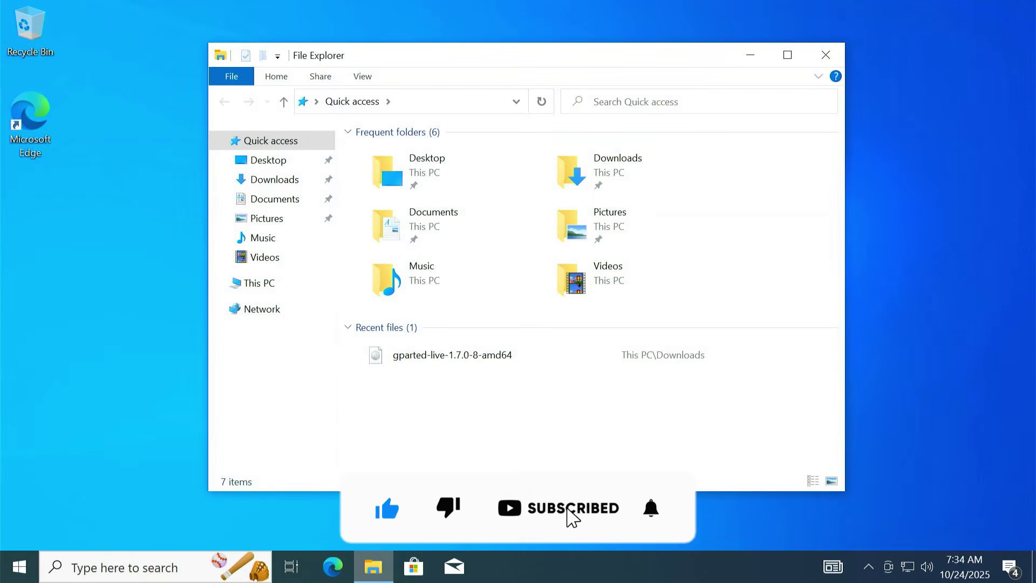
left_click(294, 285)
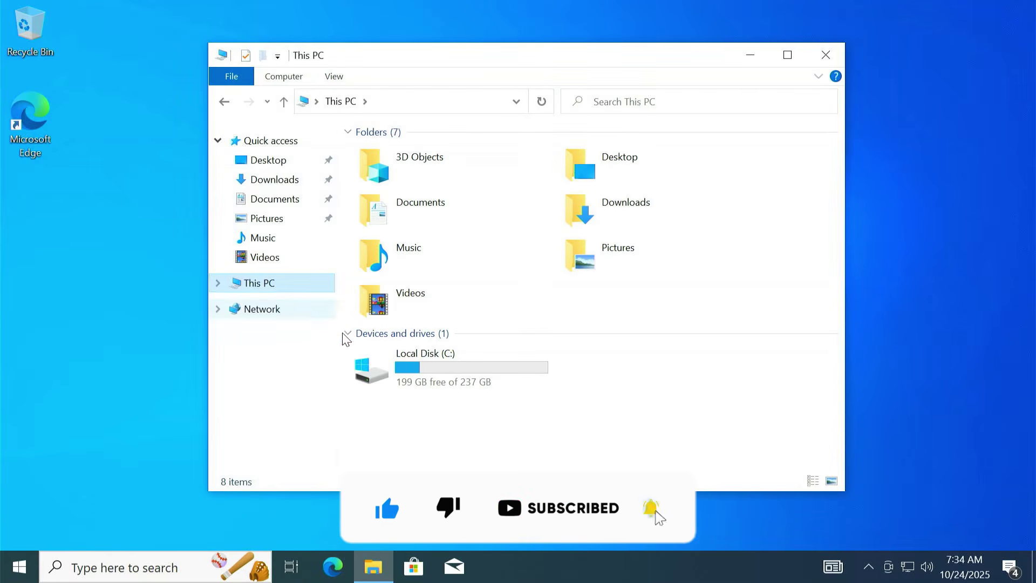
left_click(497, 366)
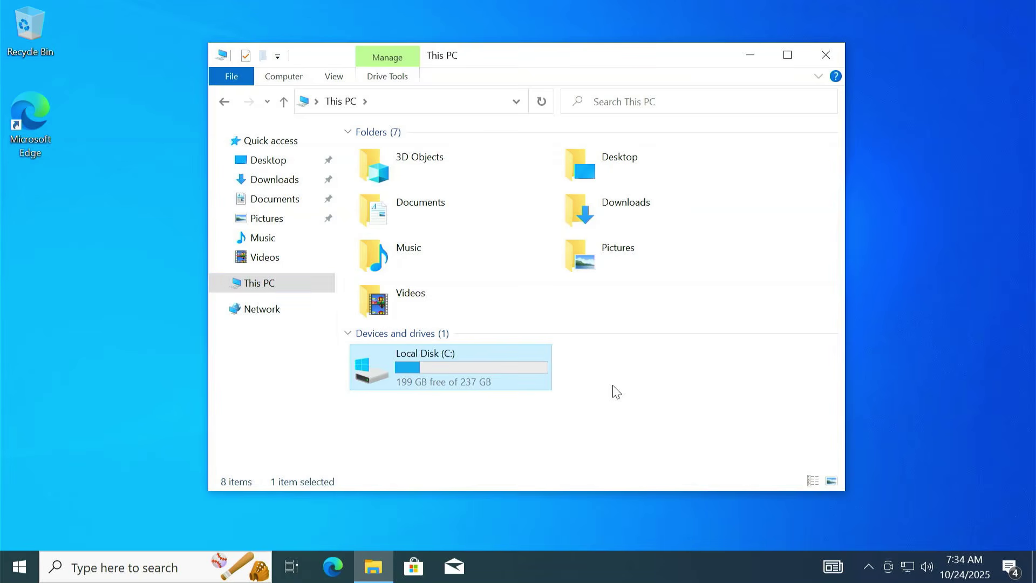